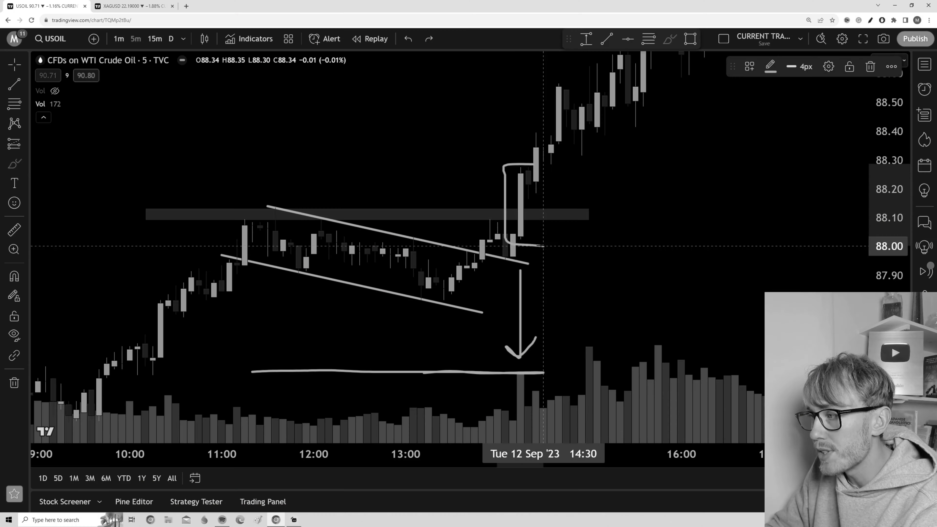
# - Open Supercharts and confirm the chart shows COINBASE BTCUSD in Symbol Search
pyautogui.moveTo(497, 167); pyautogui.dragTo(532, 164)
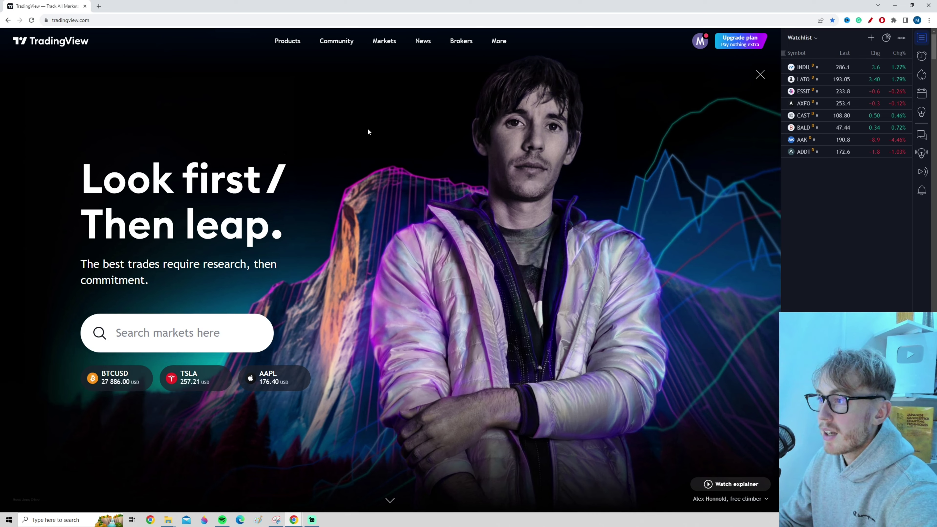
pyautogui.moveTo(293, 40)
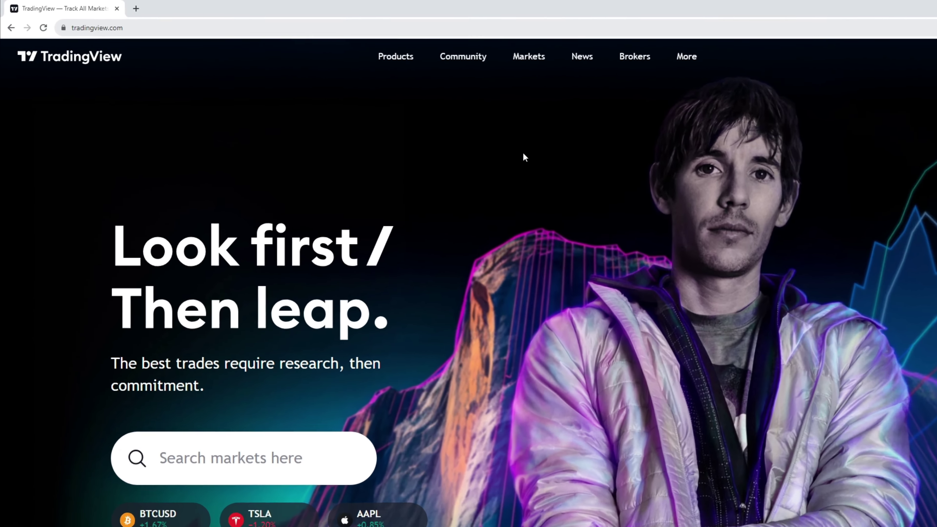
pyautogui.moveTo(398, 61)
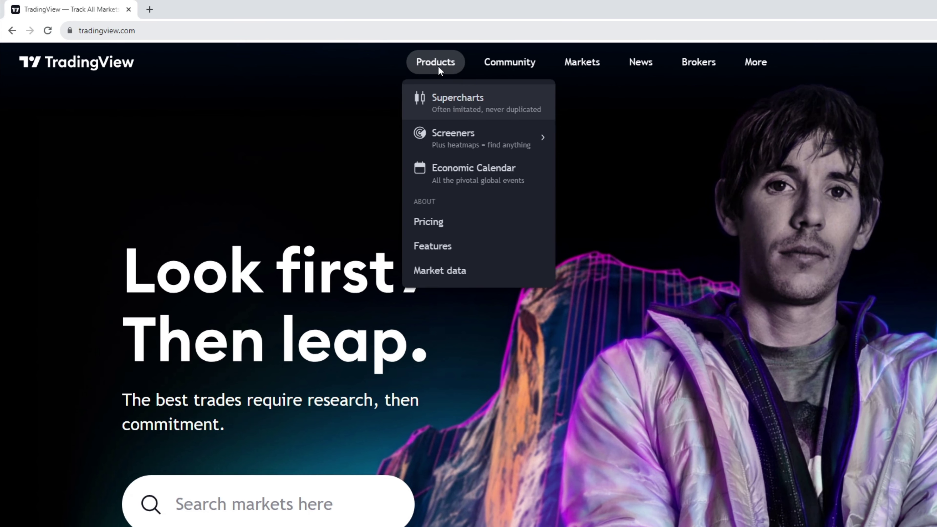
pyautogui.click(457, 110)
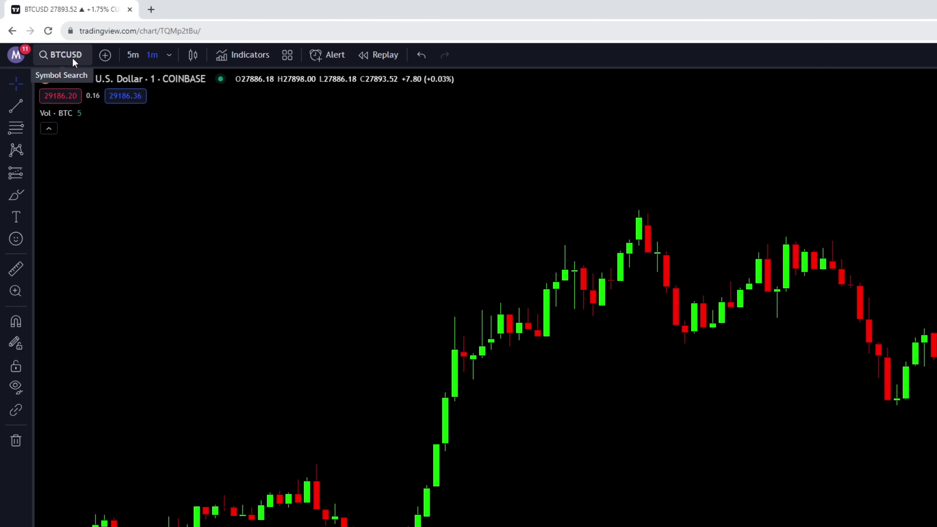
pyautogui.click(72, 58)
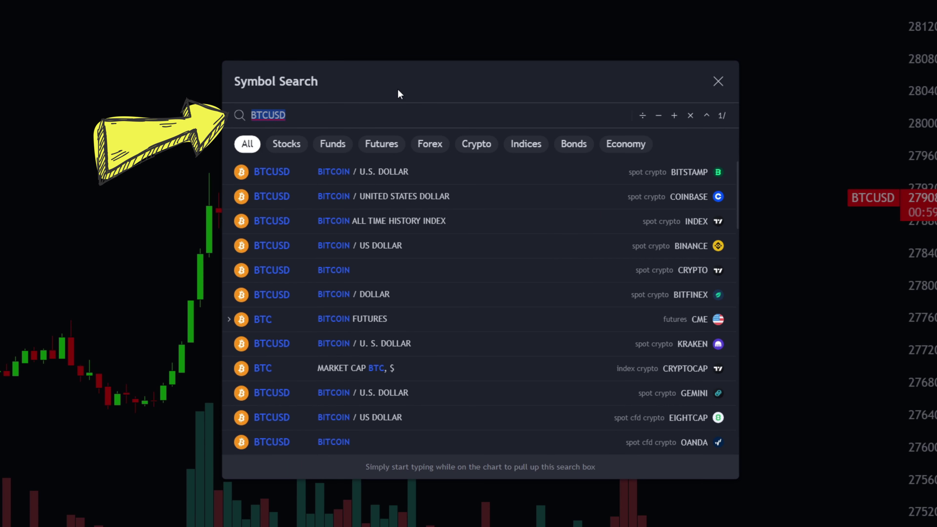
pyautogui.click(354, 200)
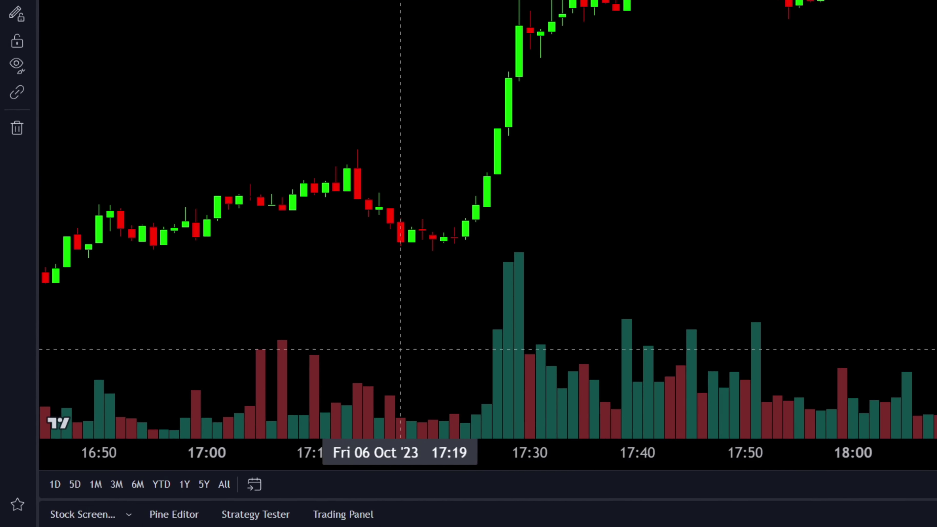
# - Maximize the Trading Panel and expand the full list of supported brokers
pyautogui.click(347, 518)
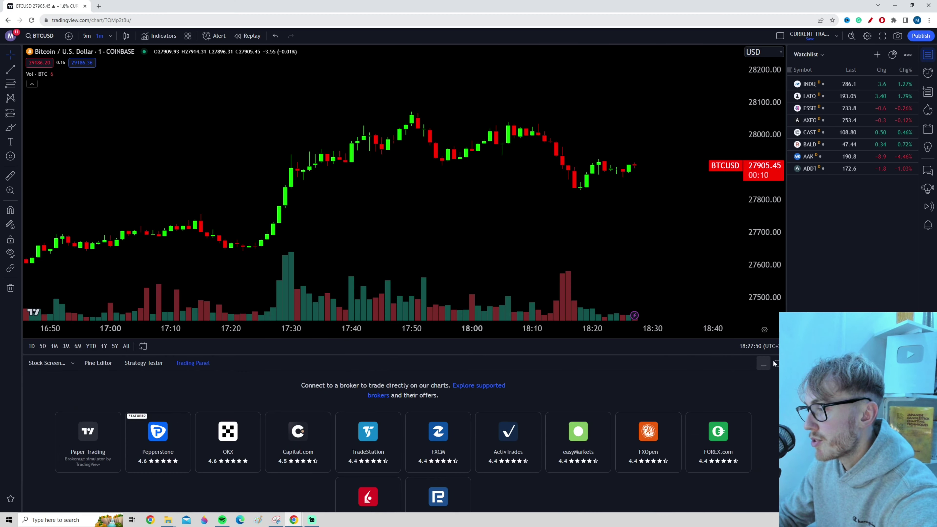
pyautogui.click(777, 365)
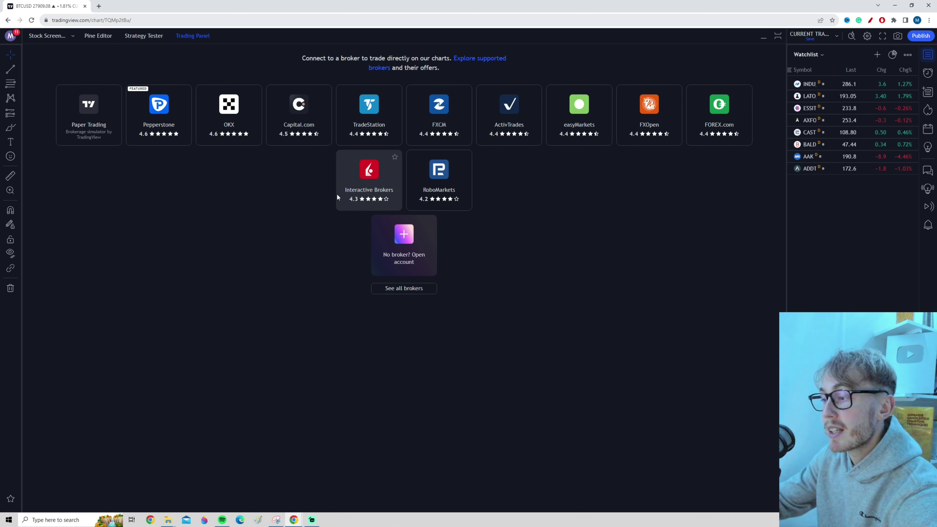
pyautogui.click(409, 291)
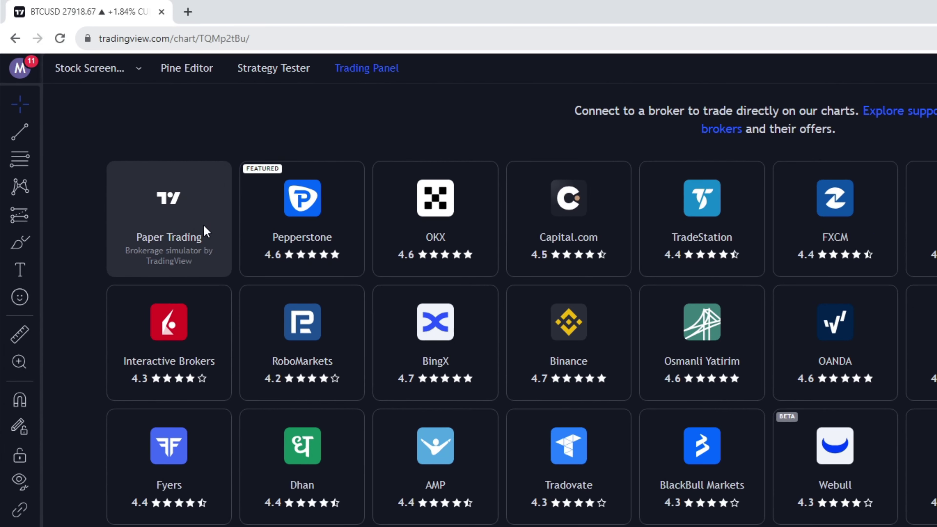
# - Select the Paper Trading broker and connect its account
pyautogui.click(168, 239)
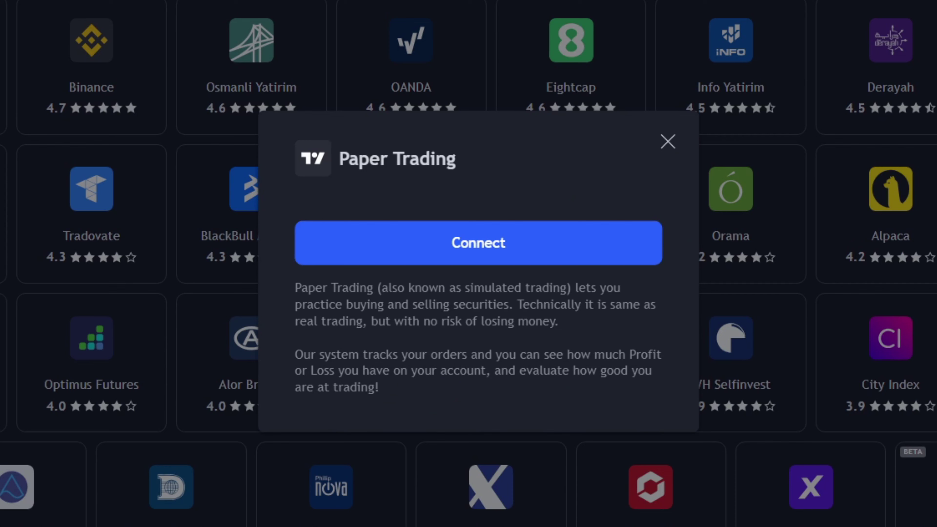
pyautogui.click(466, 248)
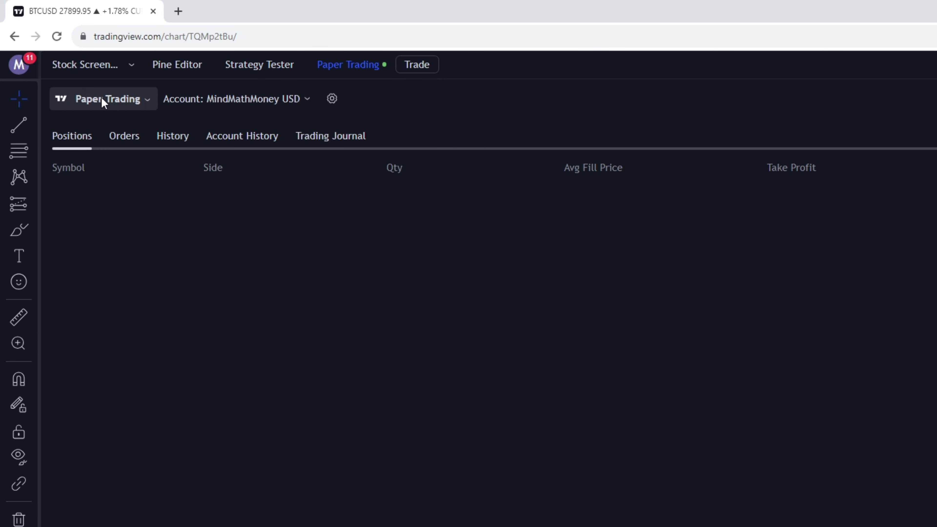
# - Reset the paper account, replacing the 100,000 balance with 1000000 USD
pyautogui.click(332, 99)
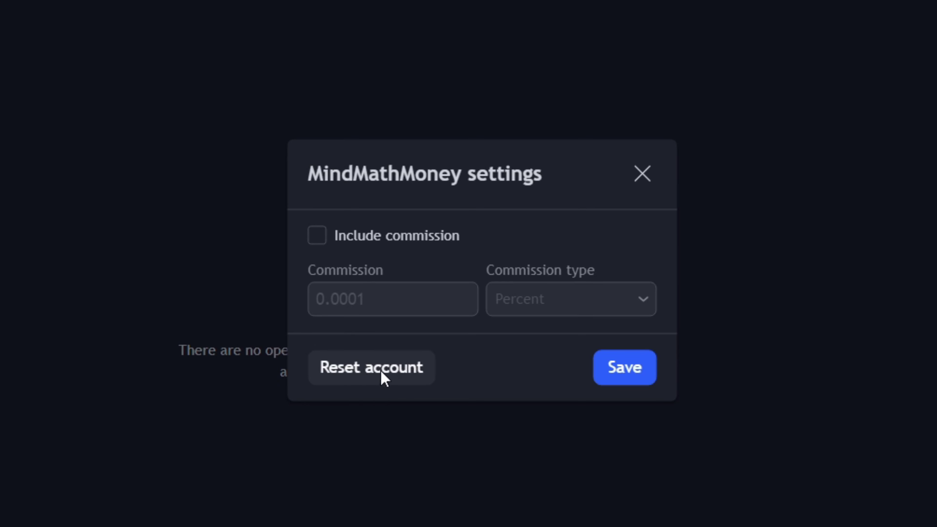
pyautogui.click(366, 371)
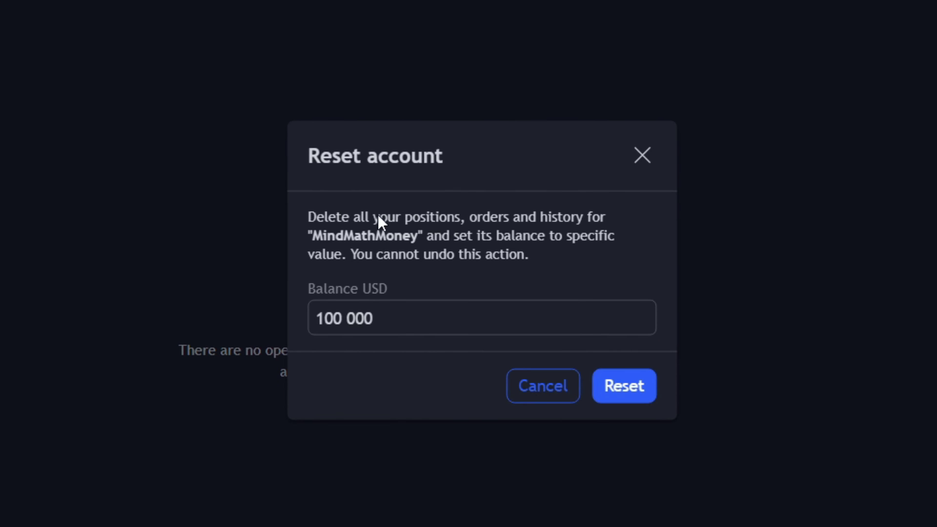
pyautogui.click(388, 321)
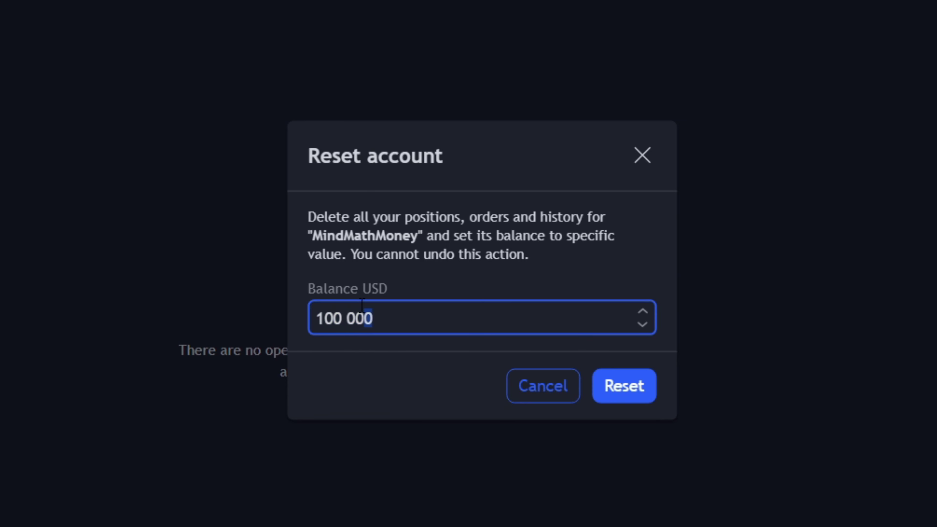
pyautogui.moveTo(373, 319); pyautogui.dragTo(300, 319)
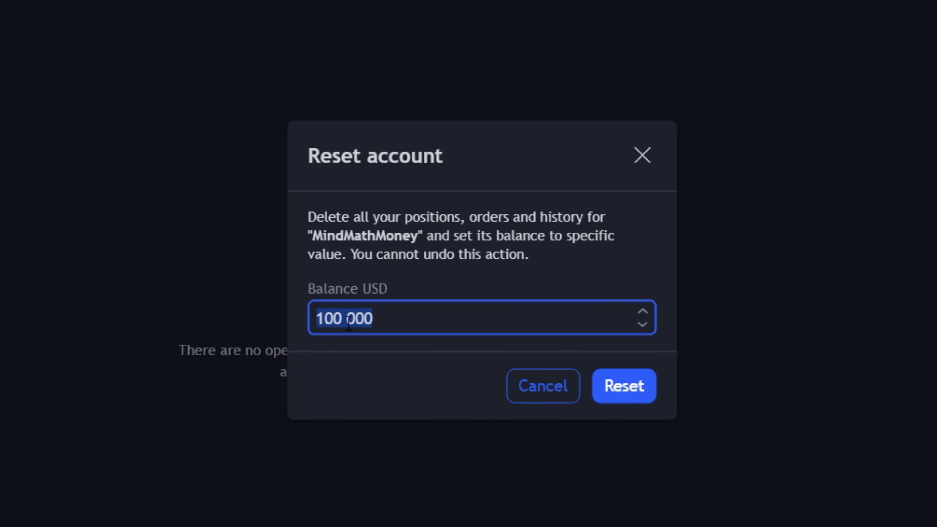
pyautogui.click(390, 323)
pyautogui.moveTo(407, 324); pyautogui.dragTo(304, 326)
pyautogui.moveTo(374, 320); pyautogui.dragTo(297, 328)
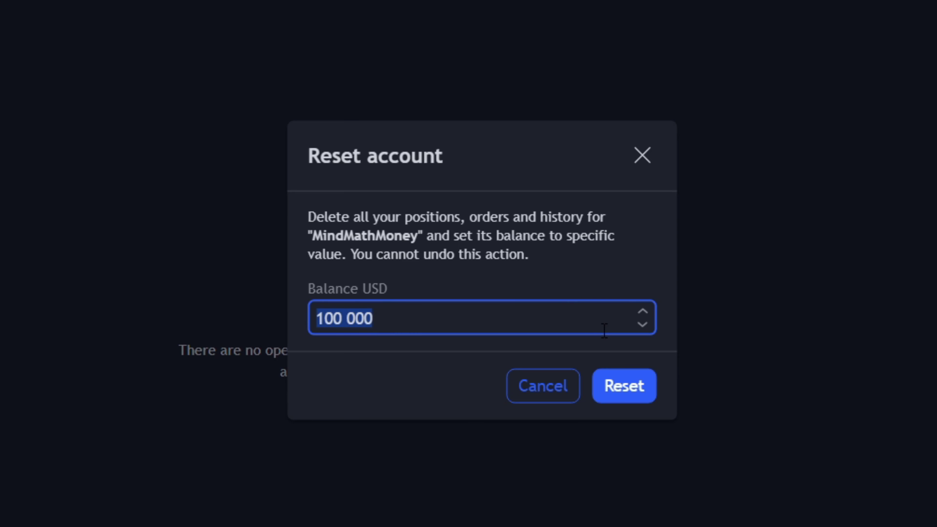
pyautogui.click(622, 324)
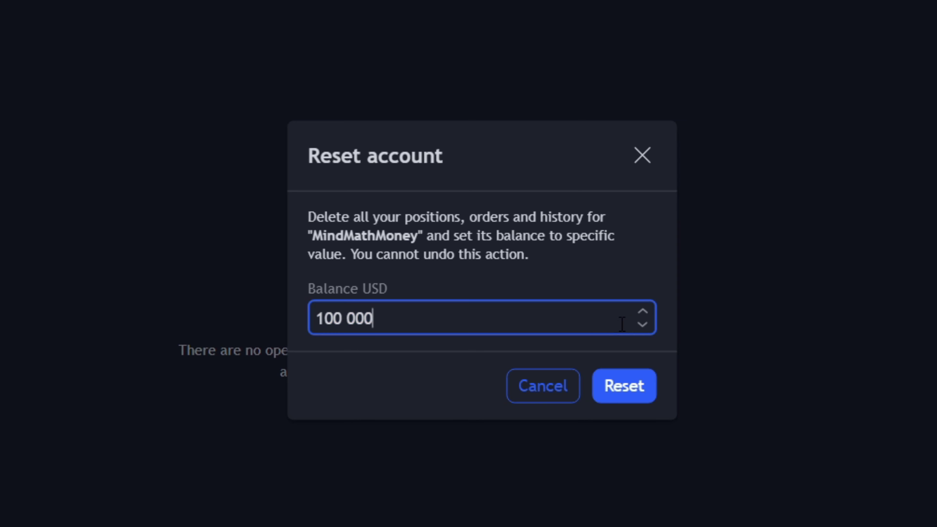
pyautogui.press('BackSpace')
pyautogui.press('BackSpace')
pyautogui.press('BackSpace')
pyautogui.press('BackSpace')
pyautogui.press('BackSpace')
pyautogui.press('BackSpace')
pyautogui.press('BackSpace')
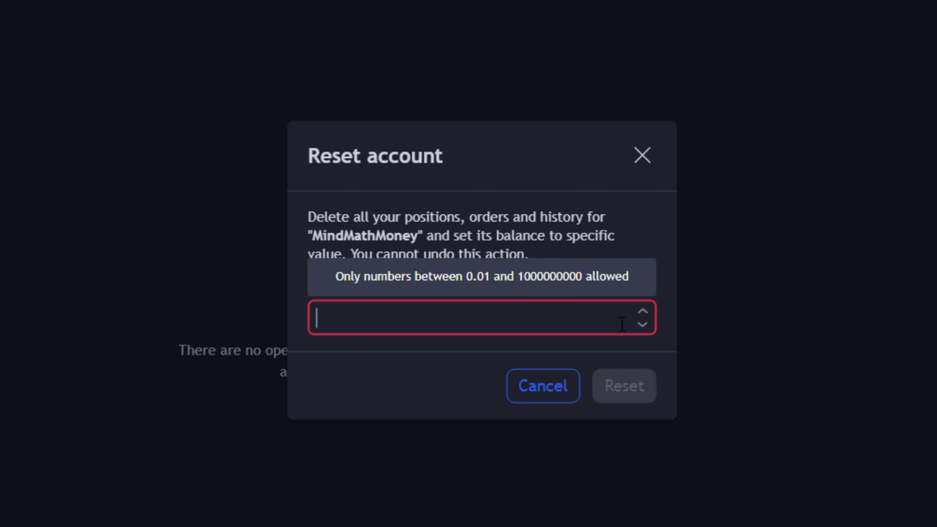
pyautogui.write('1000000')
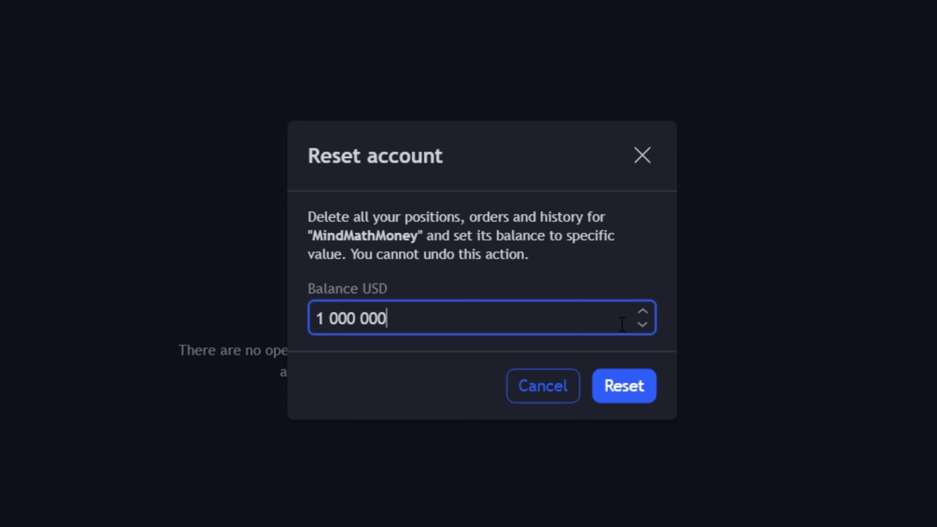
pyautogui.click(631, 387)
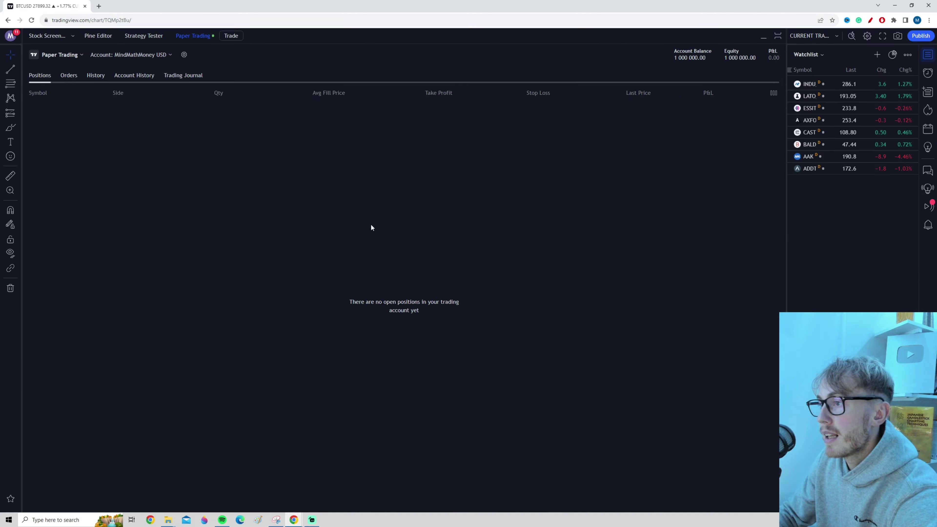
# - Tick Include commission, choose Fixed commission type, and enter a commission of 1
pyautogui.click(183, 55)
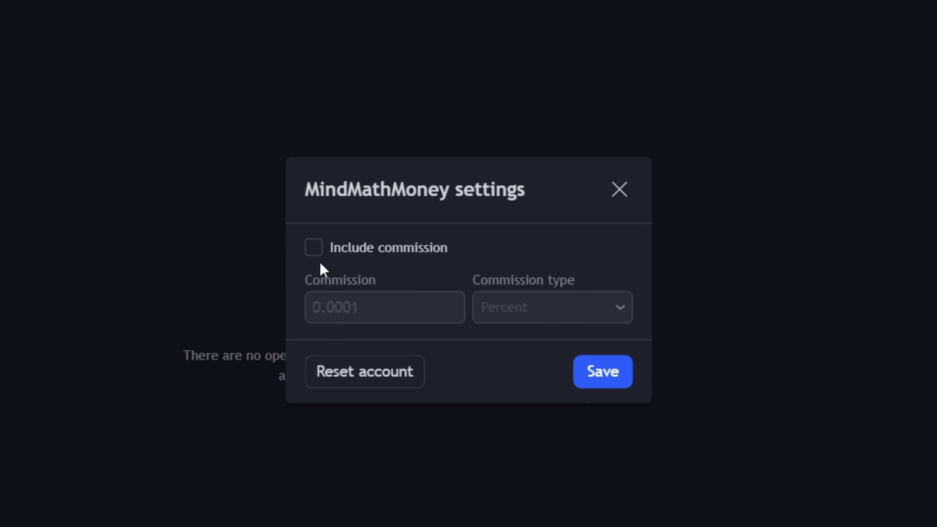
pyautogui.click(311, 248)
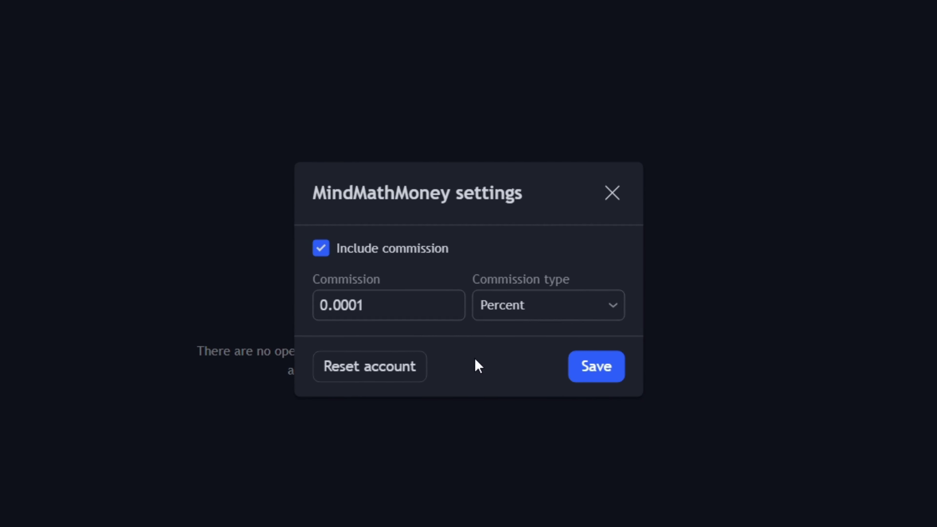
pyautogui.click(520, 312)
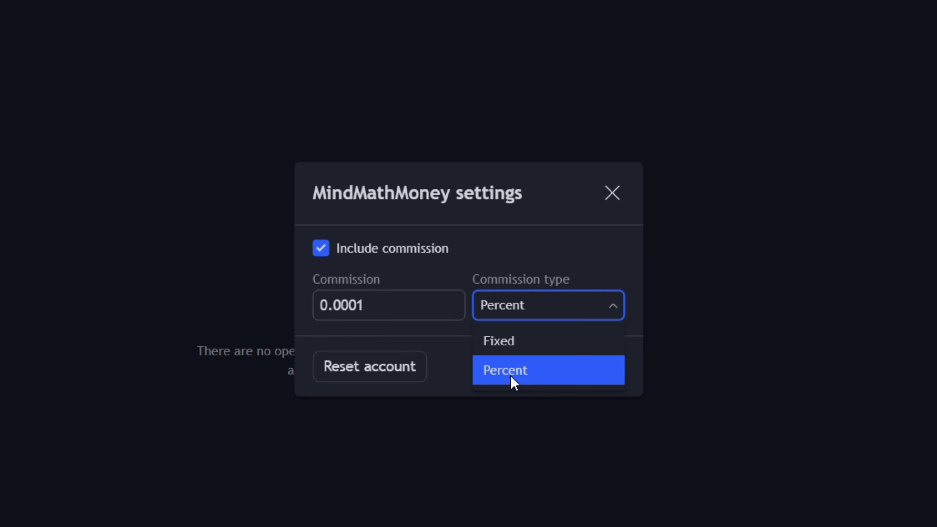
pyautogui.click(511, 349)
pyautogui.moveTo(406, 314); pyautogui.dragTo(310, 313)
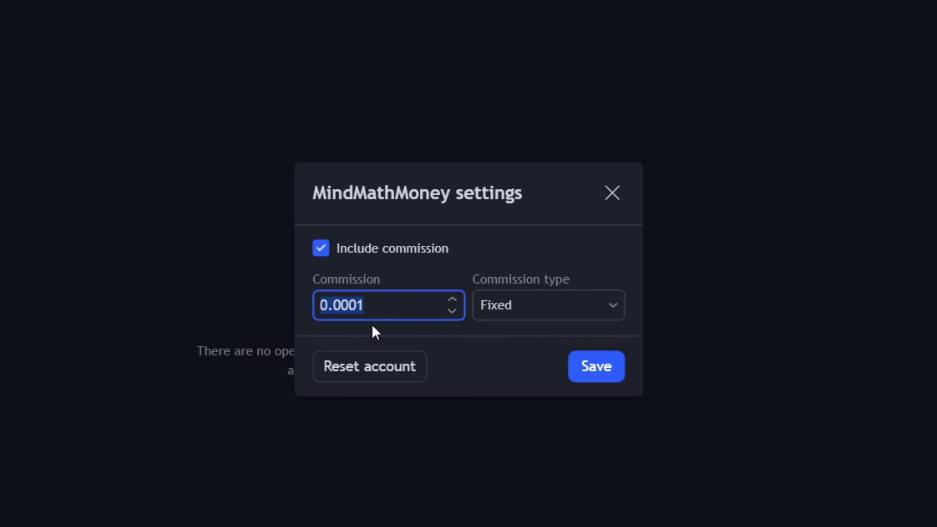
pyautogui.write('1')
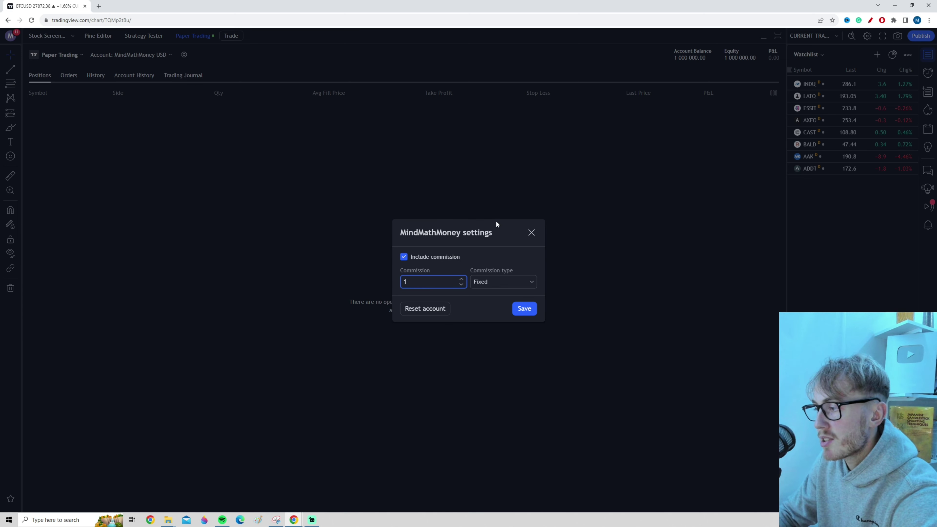
# - Apply the commission settings and check the empty Positions, Orders and History tabs
pyautogui.click(524, 311)
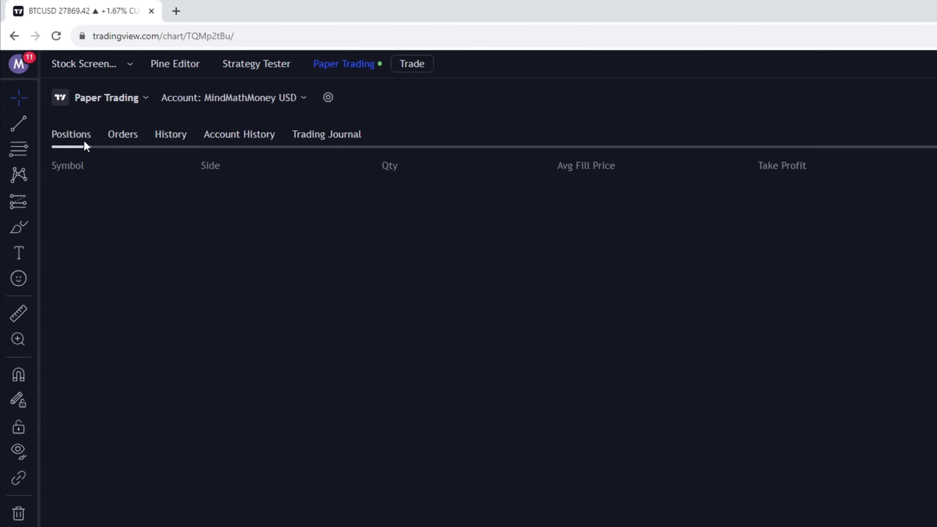
pyautogui.click(123, 136)
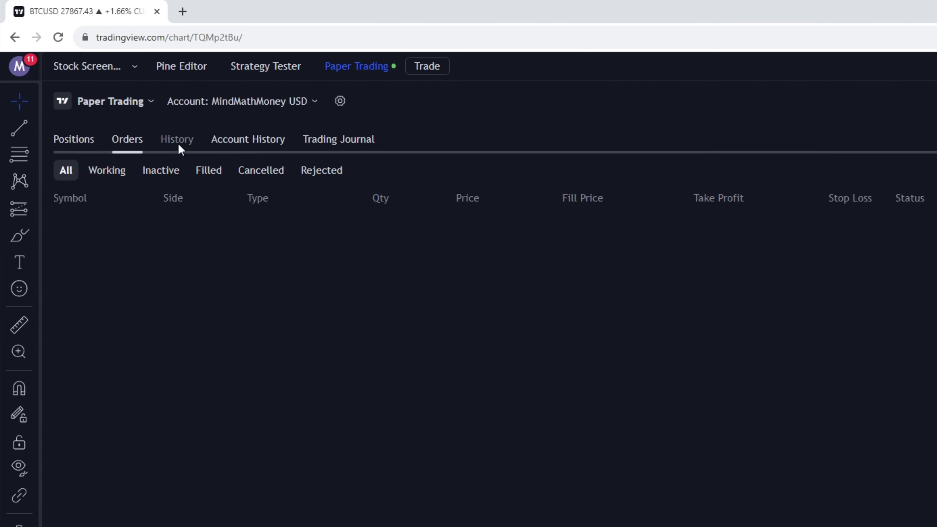
pyautogui.click(183, 146)
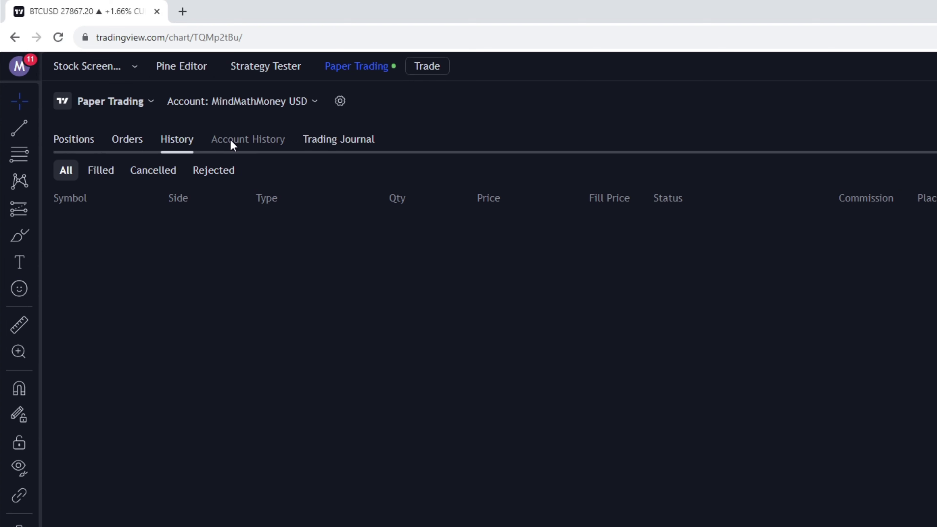
pyautogui.click(122, 139)
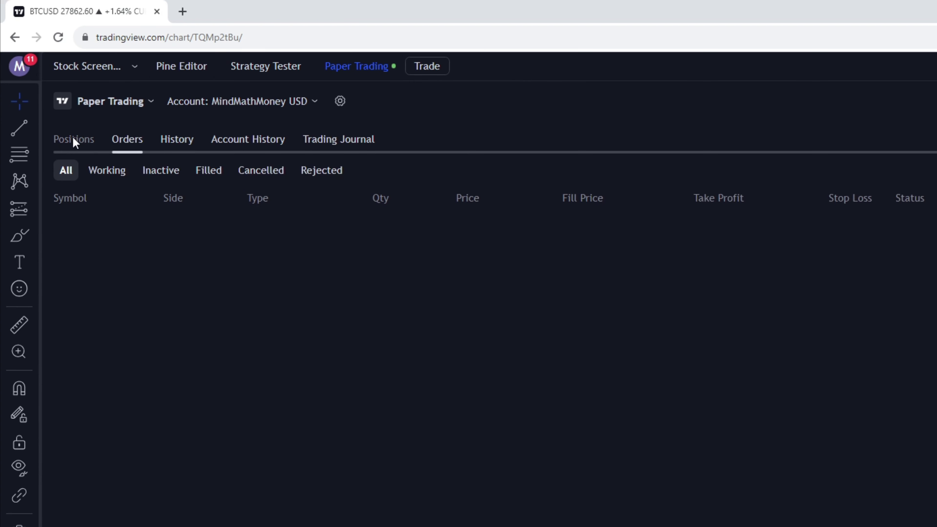
pyautogui.click(73, 141)
pyautogui.click(141, 141)
pyautogui.click(179, 139)
# - Review Account History and Trading Journal, then minimize the panel so the chart fills the window
pyautogui.click(254, 139)
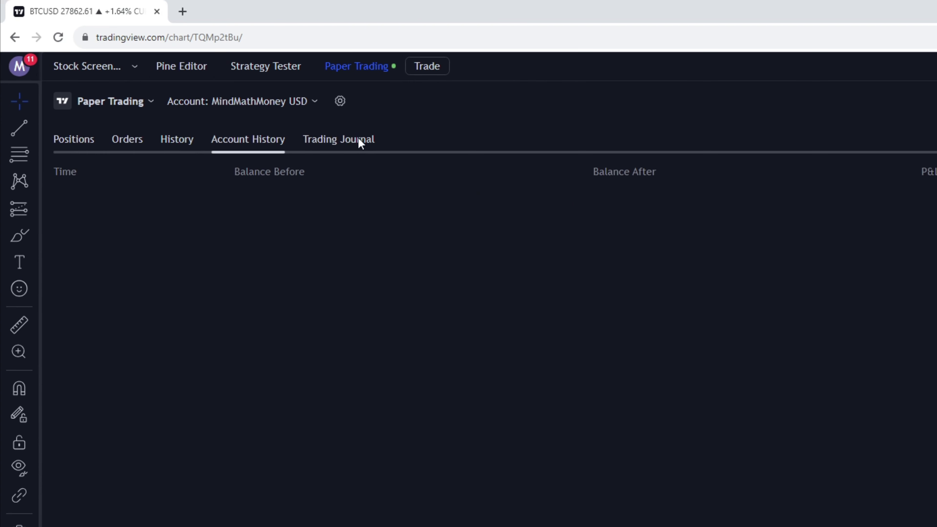
pyautogui.click(357, 141)
pyautogui.click(173, 142)
pyautogui.click(74, 139)
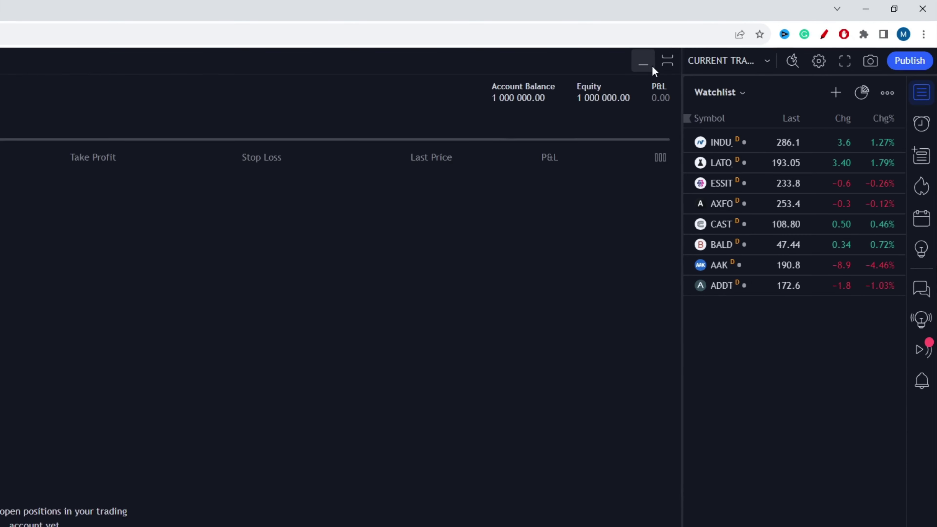
pyautogui.click(605, 74)
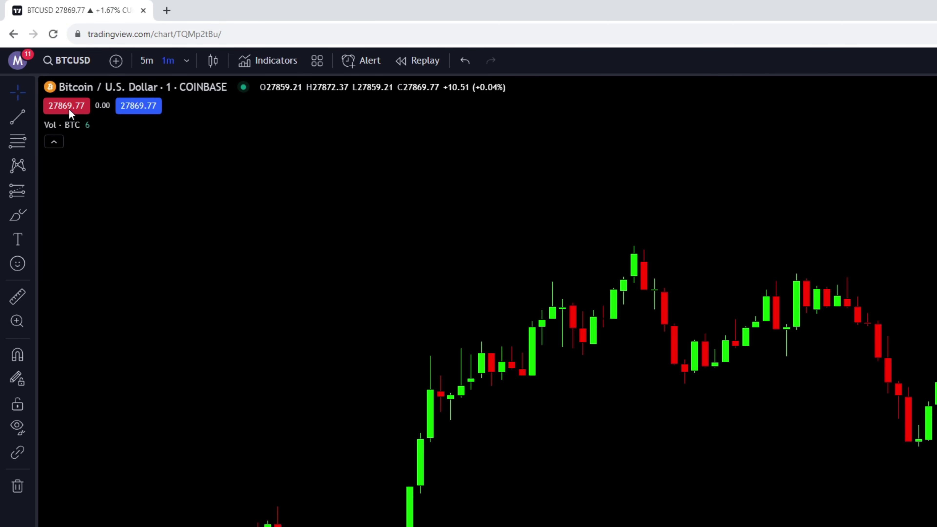
# - Open a 1-unit Market buy ticket for COINBASE:BTCUSD at about 27,867 from the chart
pyautogui.click(142, 106)
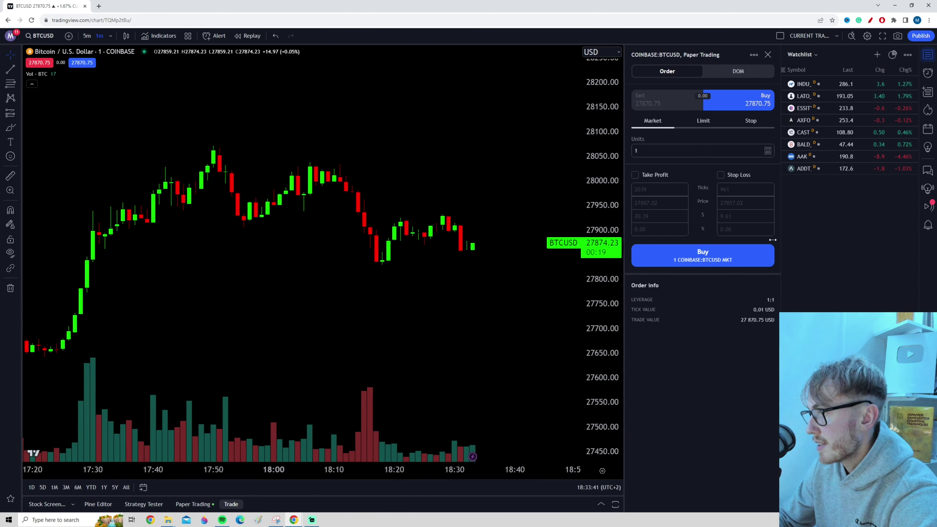
pyautogui.moveTo(772, 240); pyautogui.dragTo(753, 240)
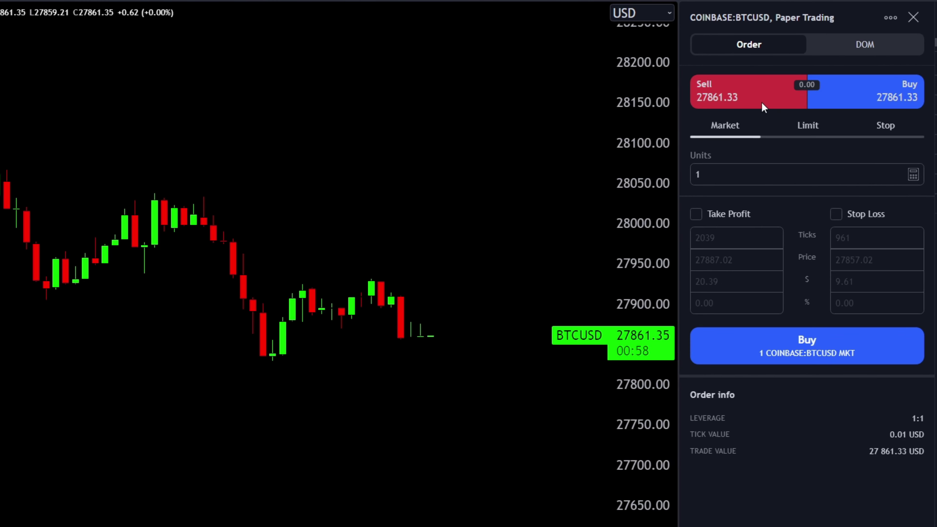
pyautogui.click(753, 102)
pyautogui.click(881, 93)
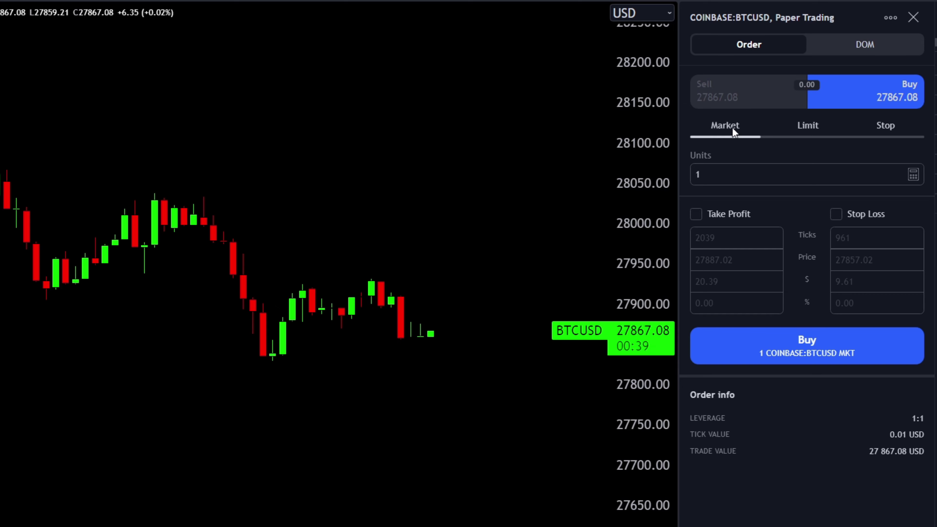
pyautogui.click(804, 127)
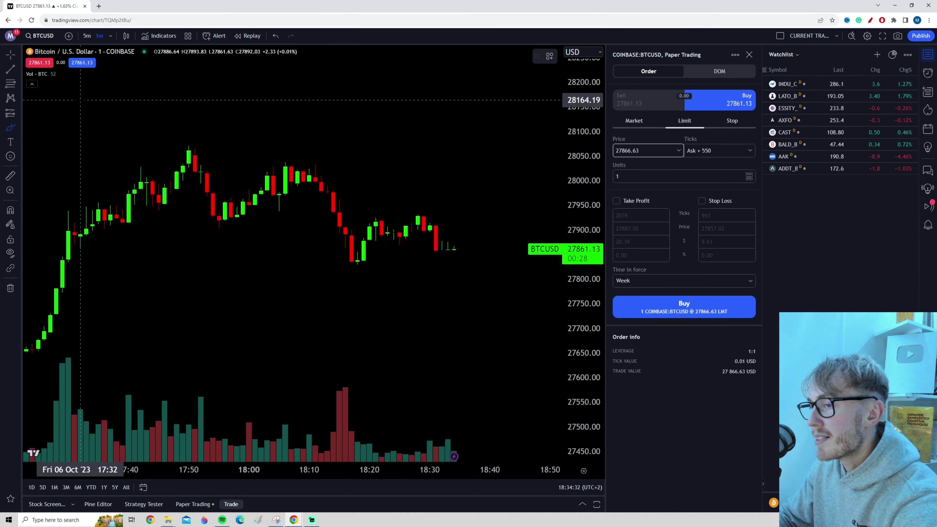
pyautogui.click(10, 129)
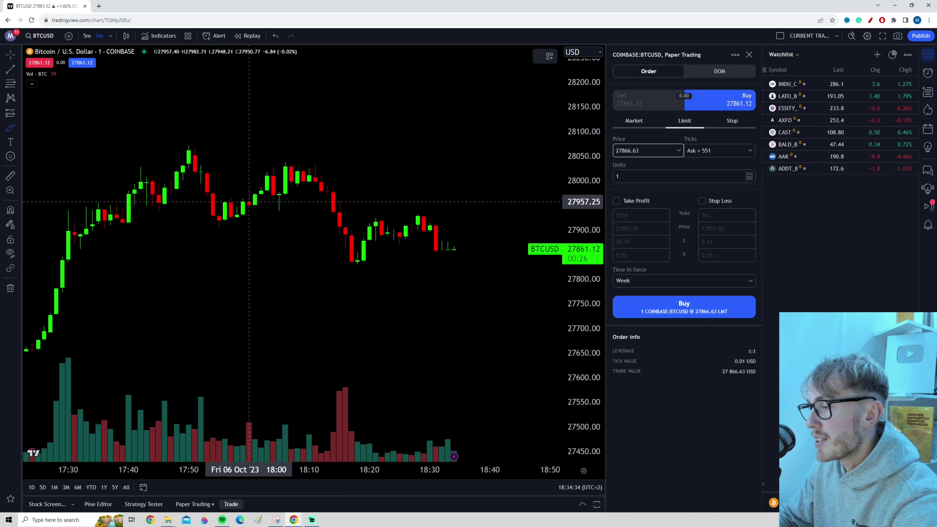
pyautogui.moveTo(316, 281)
pyautogui.mouseDown()
pyautogui.moveTo(517, 282)
pyautogui.moveTo(430, 282)
pyautogui.moveTo(502, 285)
pyautogui.mouseUp()
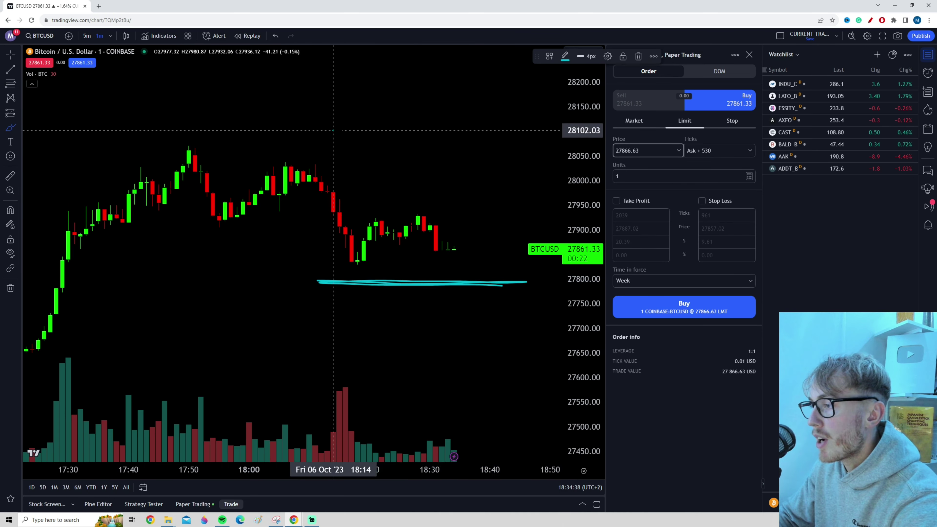
pyautogui.moveTo(332, 129); pyautogui.dragTo(514, 138)
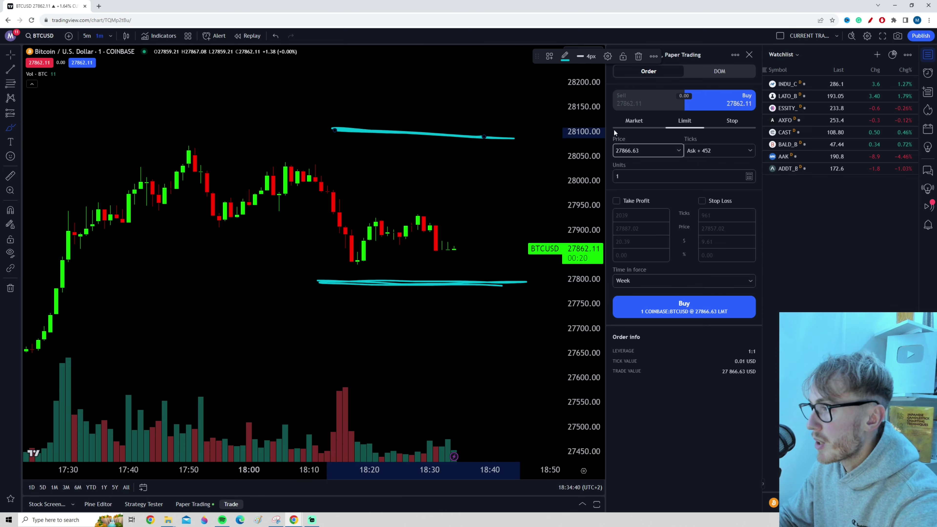
pyautogui.hotkey('ctrl', 'z')
pyautogui.hotkey('ctrl', 'z')
pyautogui.click(728, 126)
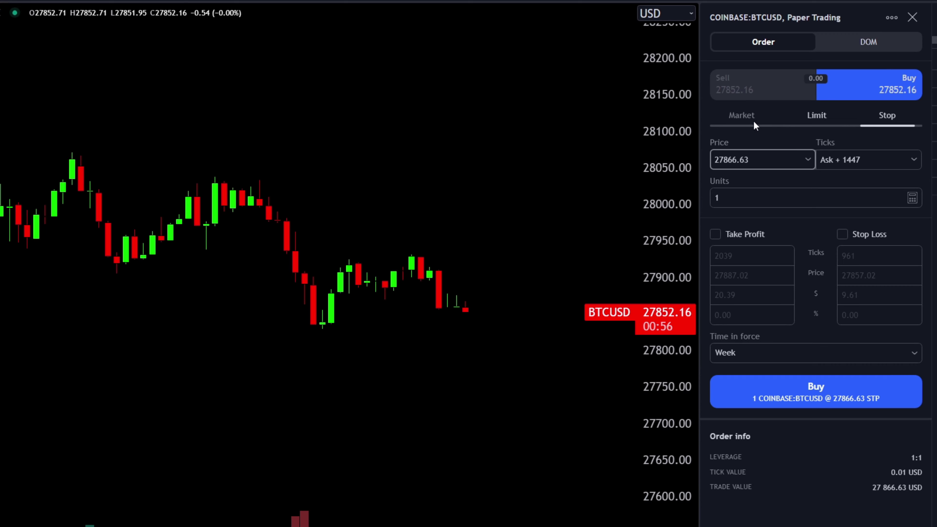
pyautogui.click(738, 124)
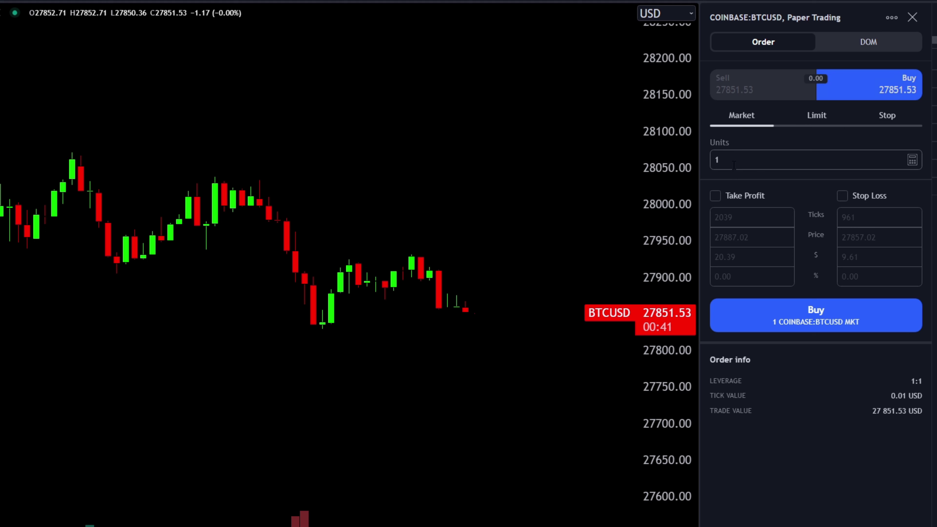
pyautogui.click(732, 157)
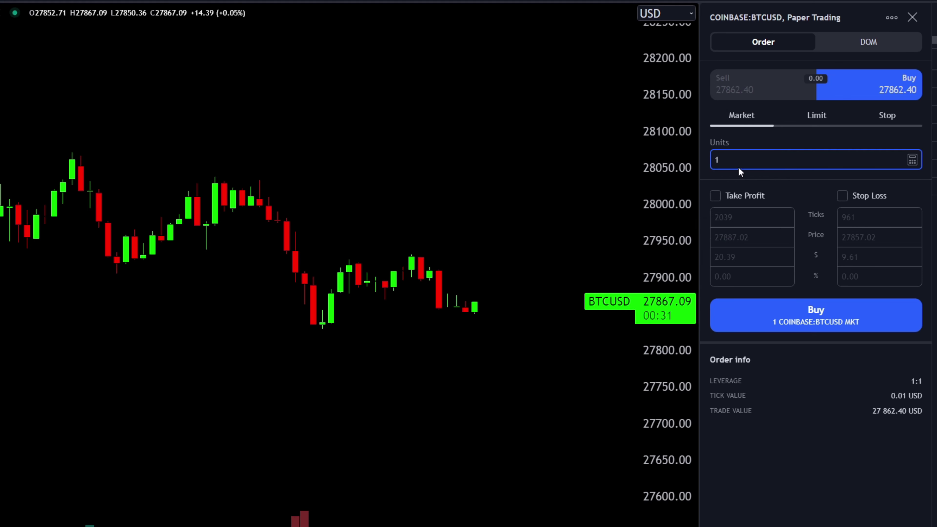
pyautogui.write('0.')
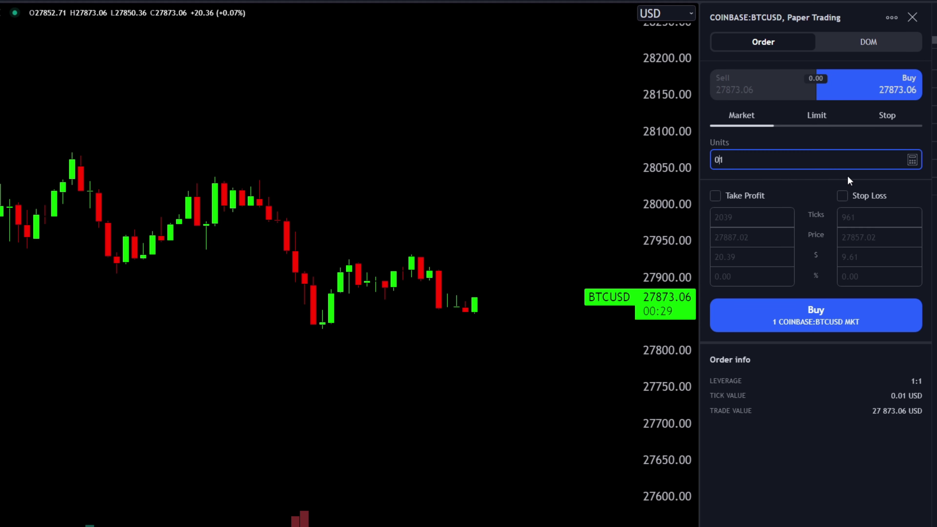
pyautogui.press('BackSpace')
pyautogui.press('BackSpace')
pyautogui.press('BackSpace')
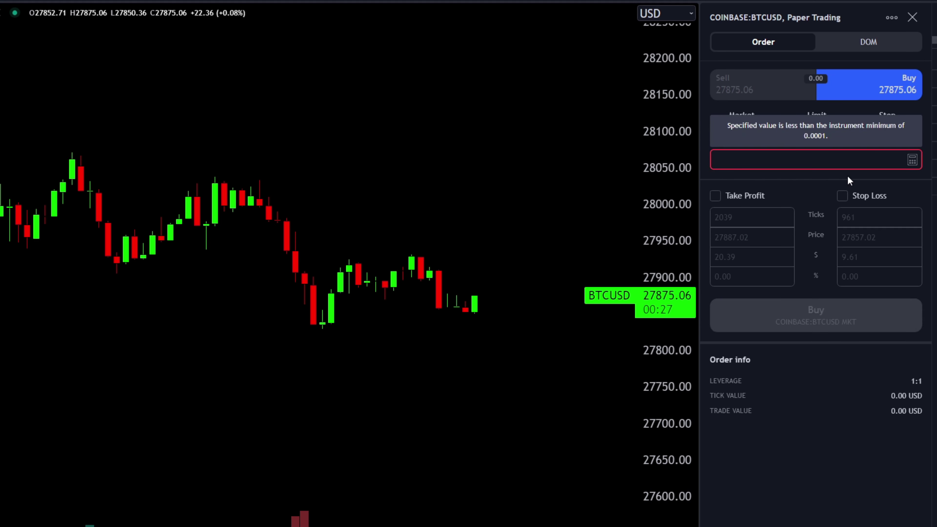
pyautogui.write('1')
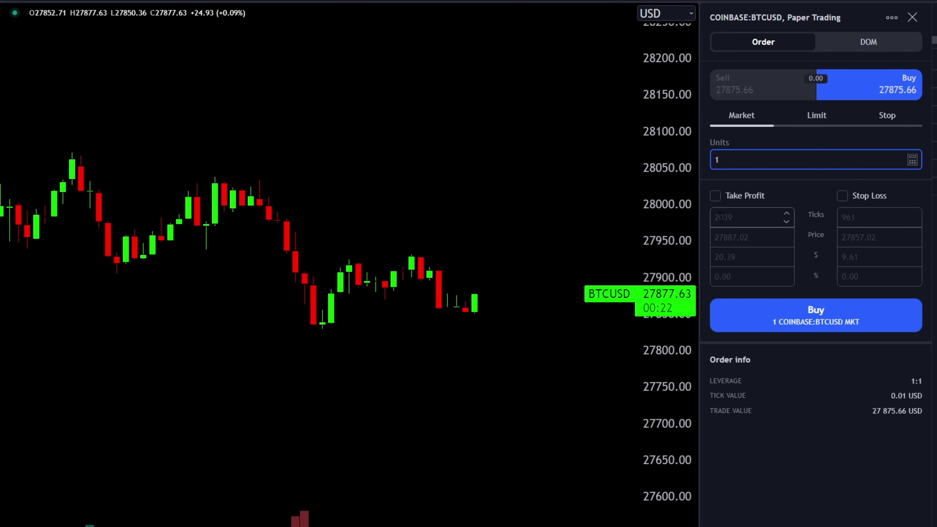
# - Enable a 2039-tick Take Profit and sketch its target level on the chart
pyautogui.click(715, 198)
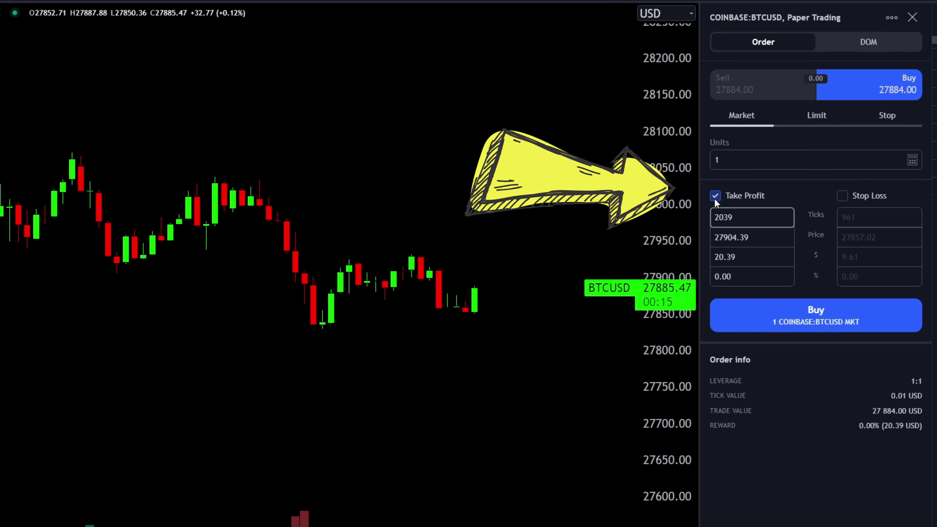
pyautogui.click(842, 197)
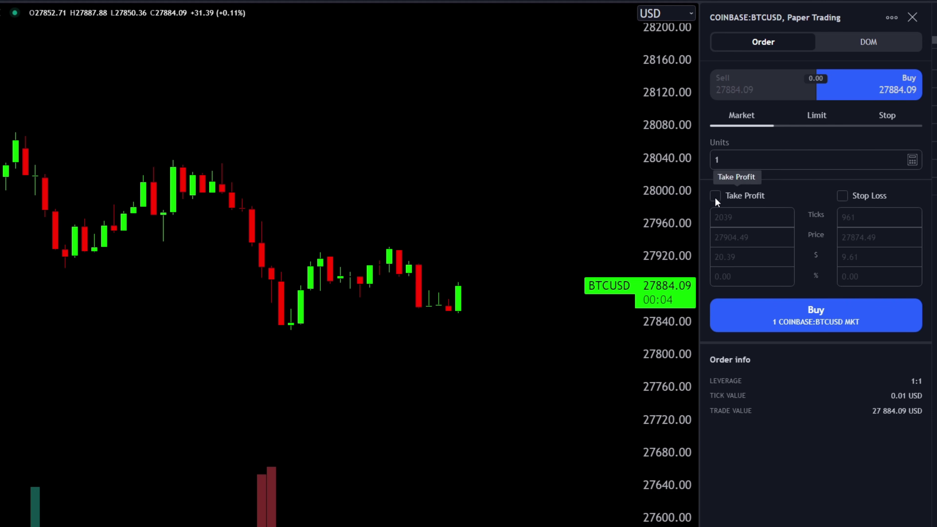
pyautogui.click(715, 197)
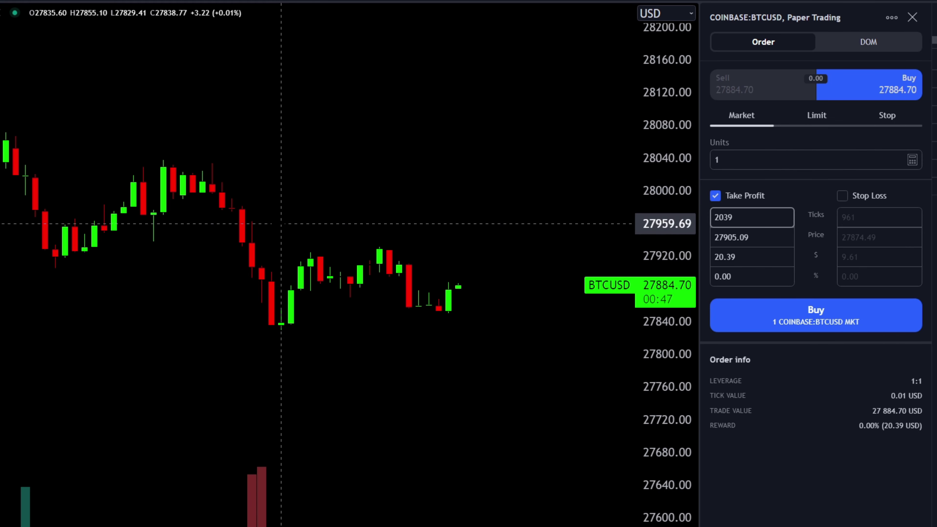
pyautogui.moveTo(281, 224)
pyautogui.mouseDown()
pyautogui.moveTo(592, 220)
pyautogui.moveTo(281, 219)
pyautogui.mouseUp()
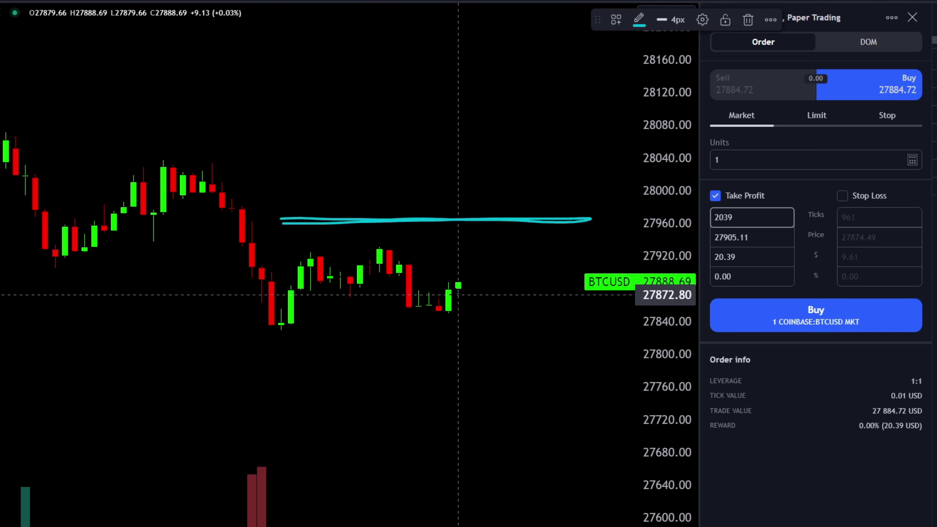
pyautogui.moveTo(458, 292)
pyautogui.mouseDown()
pyautogui.moveTo(507, 208)
pyautogui.moveTo(479, 206)
pyautogui.moveTo(502, 200)
pyautogui.moveTo(458, 191)
pyautogui.moveTo(467, 184)
pyautogui.mouseUp()
pyautogui.hotkey('ctrl', 'z')
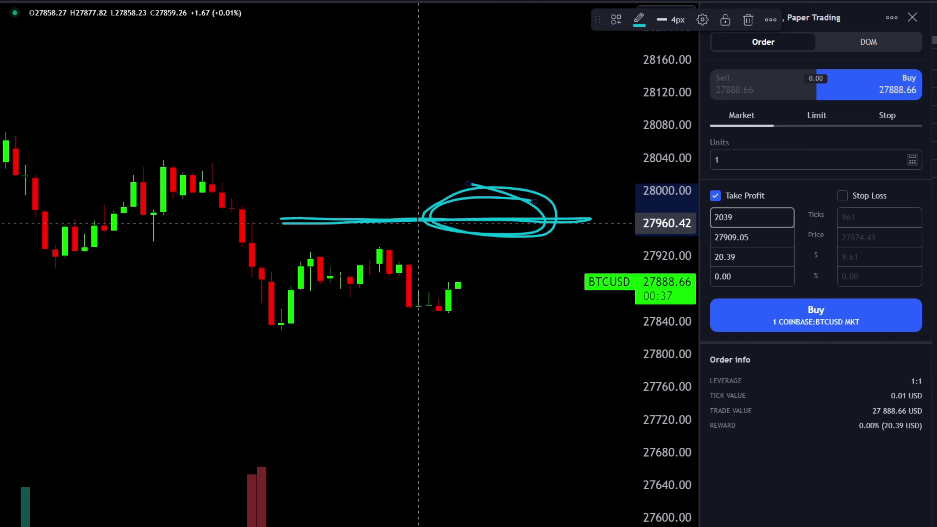
pyautogui.hotkey('ctrl', 'z')
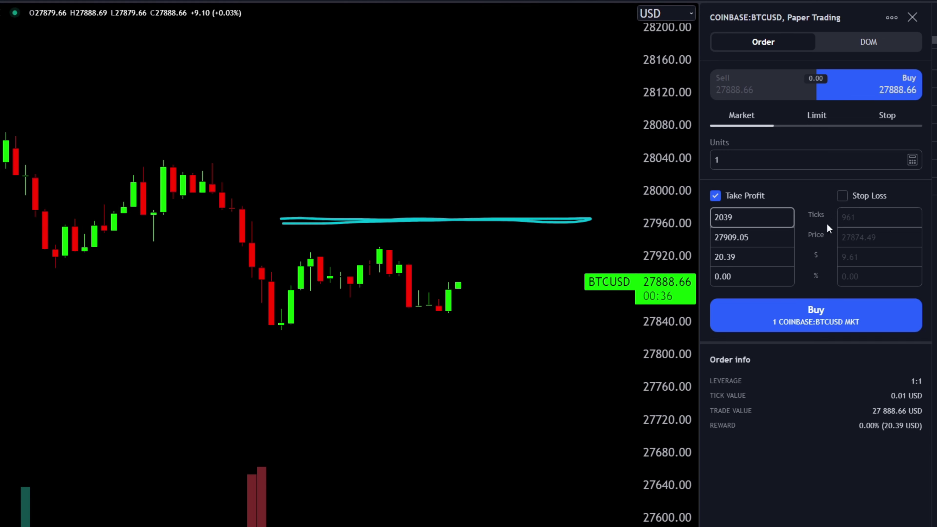
# - Enable a 961-tick Stop Loss and sketch the stop level below the candles
pyautogui.click(845, 199)
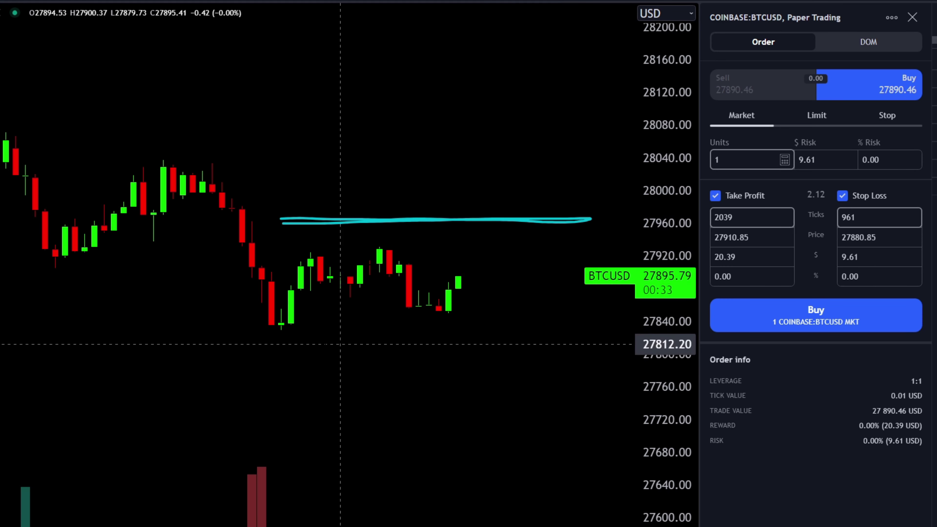
pyautogui.moveTo(235, 349); pyautogui.dragTo(527, 352)
pyautogui.moveTo(401, 234)
pyautogui.mouseDown()
pyautogui.moveTo(424, 355)
pyautogui.moveTo(518, 340)
pyautogui.mouseUp()
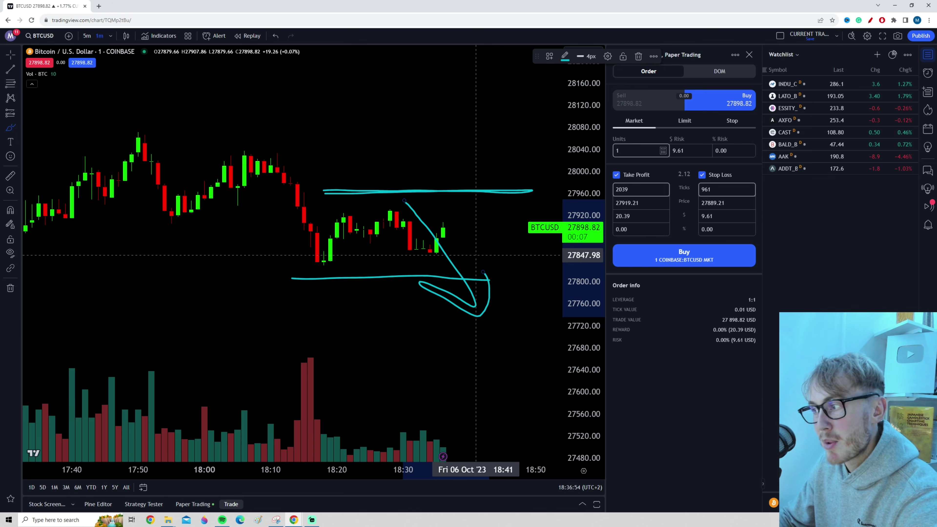
# - Undo the sketches, then enter Take Profit price 27950 and Stop Loss price 27850
pyautogui.press('ctrl')
pyautogui.hotkey('ctrl', 'z')
pyautogui.hotkey('ctrl', 'z')
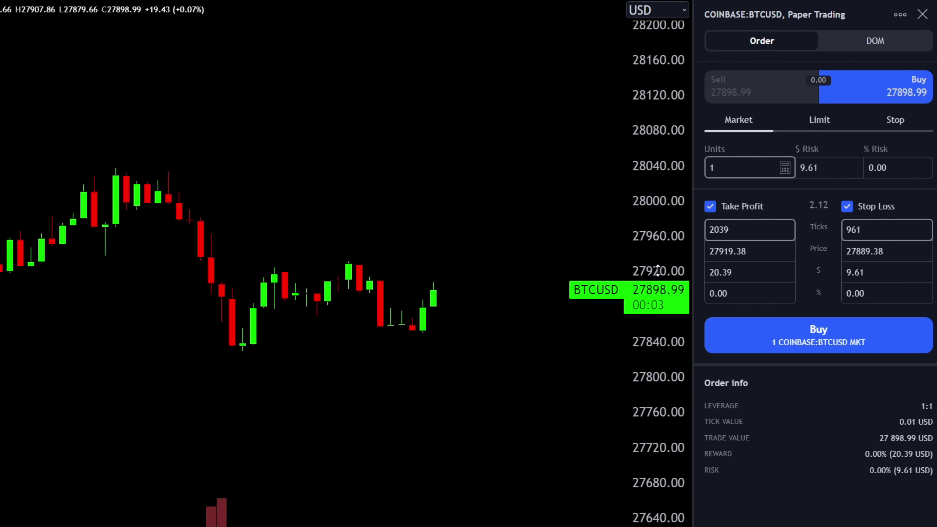
pyautogui.moveTo(512, 173); pyautogui.dragTo(569, 205)
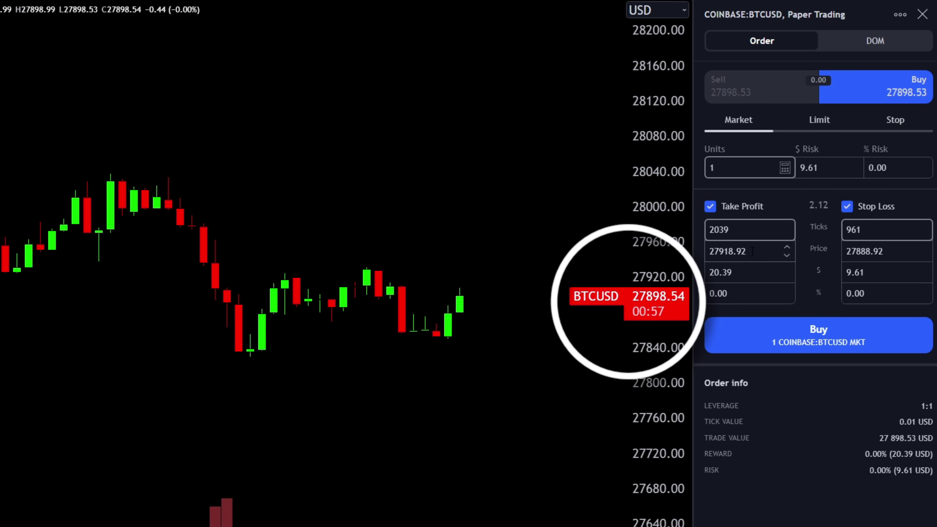
pyautogui.moveTo(752, 252); pyautogui.dragTo(729, 251)
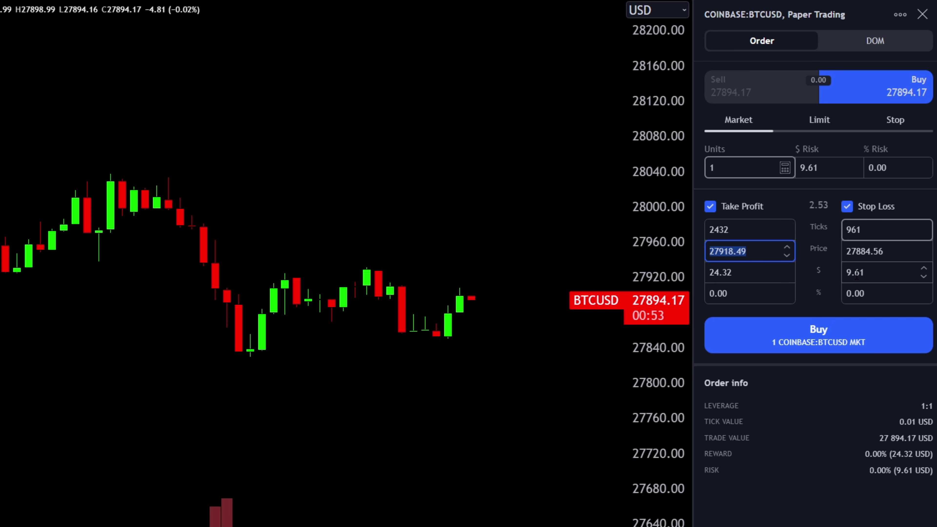
pyautogui.write('2')
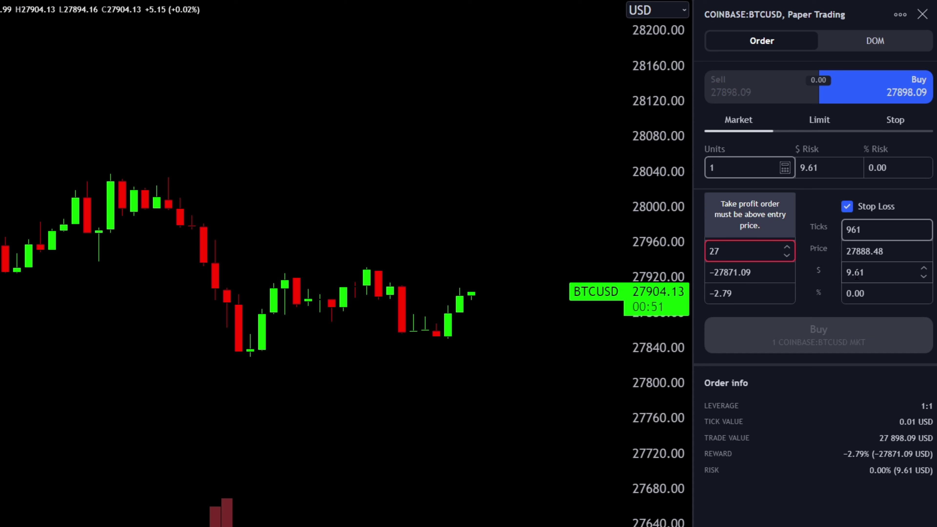
pyautogui.write('7')
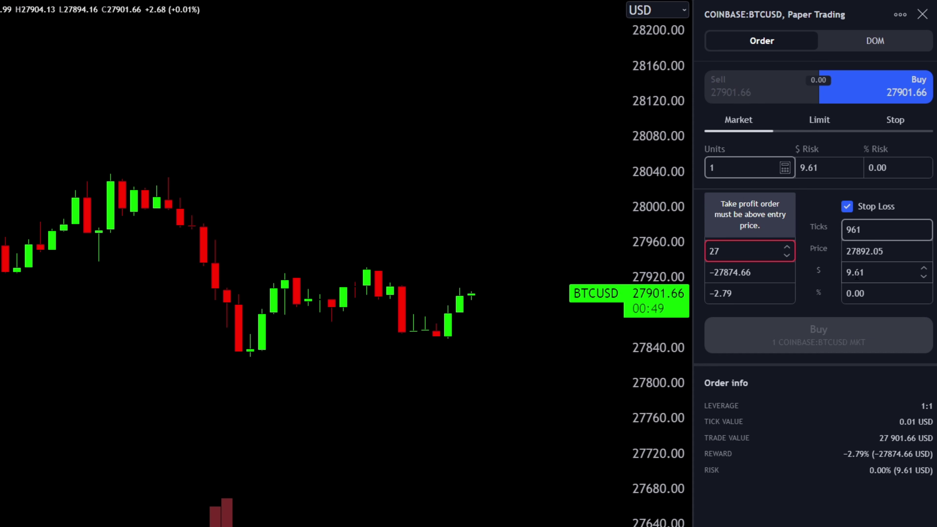
pyautogui.write('950')
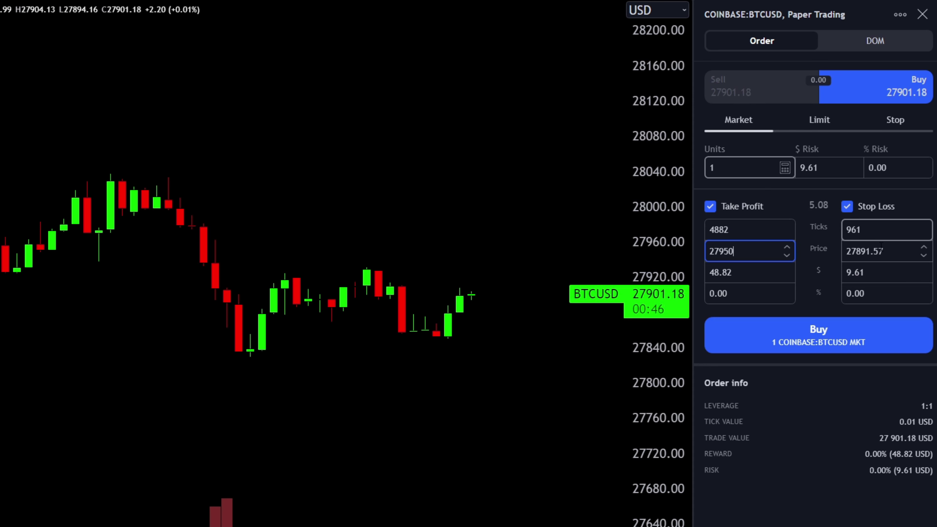
pyautogui.click(875, 245)
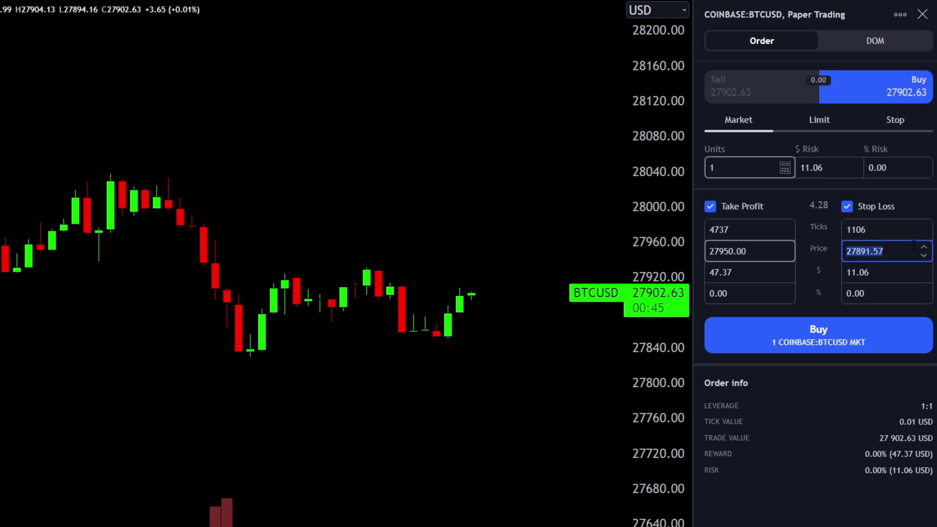
pyautogui.write('27')
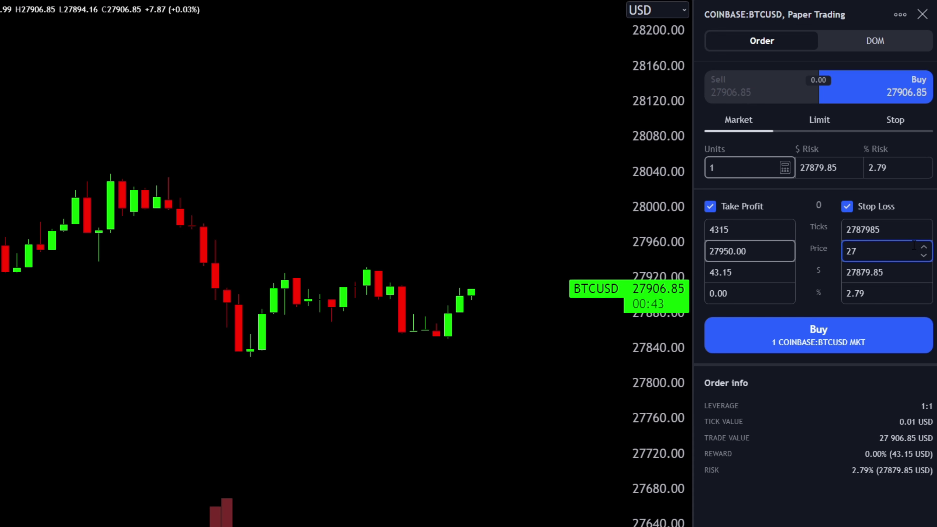
pyautogui.write('850')
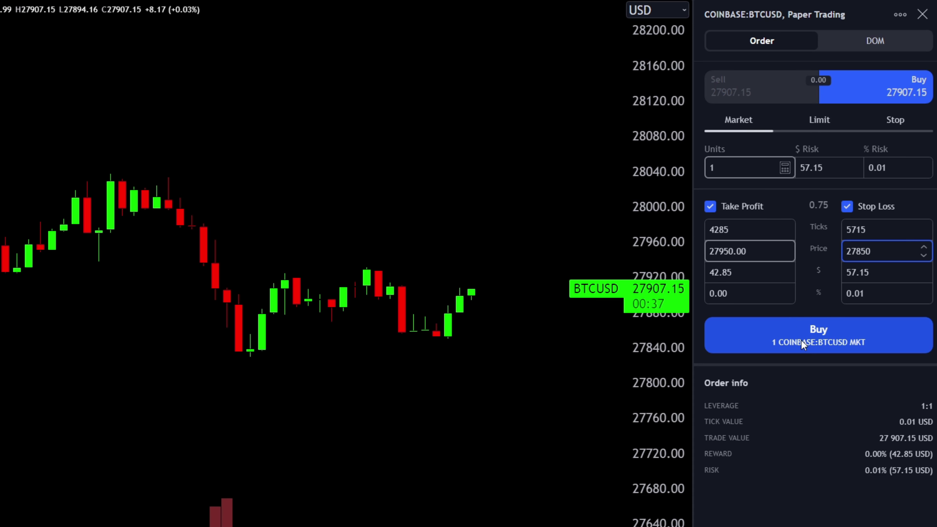
# - Submit Buy 1 COINBASE:BTCUSD MKT, filled at 27,907.16, and mark then erase the position line
pyautogui.click(811, 335)
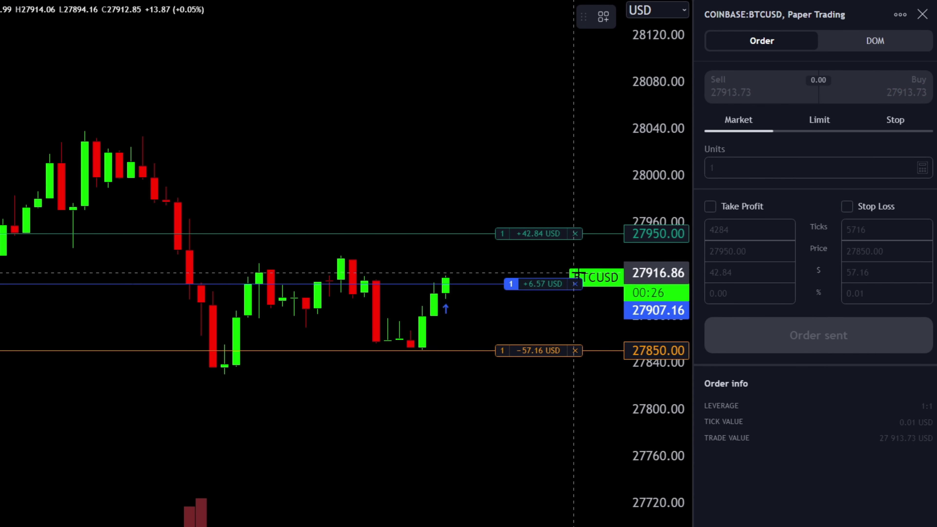
pyautogui.moveTo(561, 267)
pyautogui.mouseDown()
pyautogui.moveTo(470, 282)
pyautogui.moveTo(571, 269)
pyautogui.mouseUp()
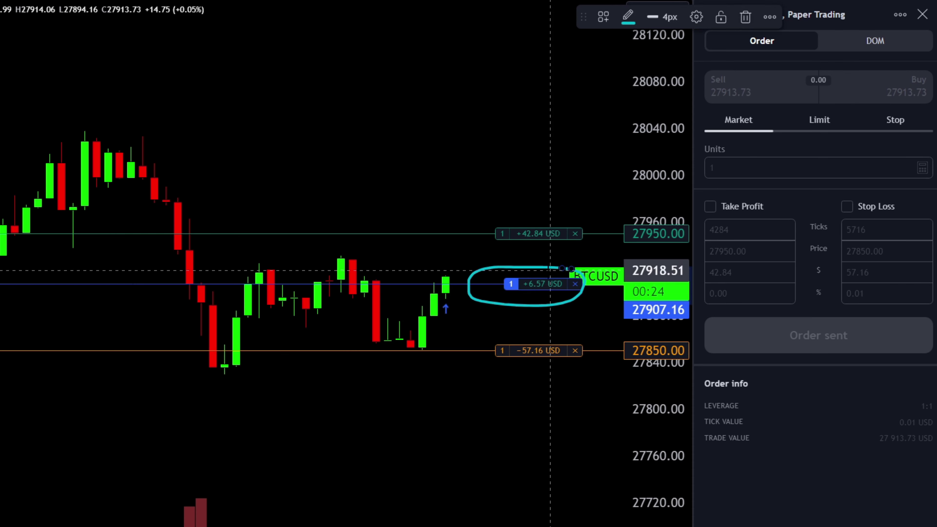
pyautogui.press('Delete')
pyautogui.moveTo(412, 283); pyautogui.dragTo(511, 284)
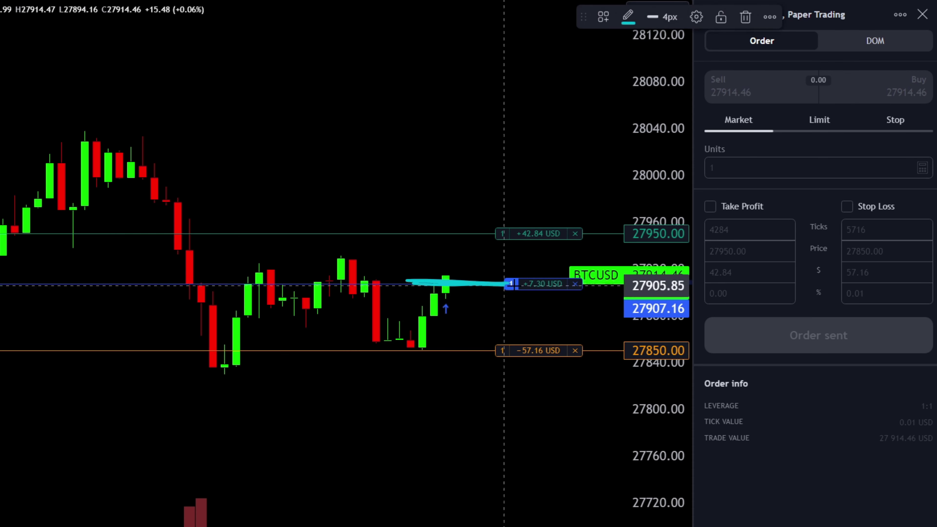
pyautogui.press('Delete')
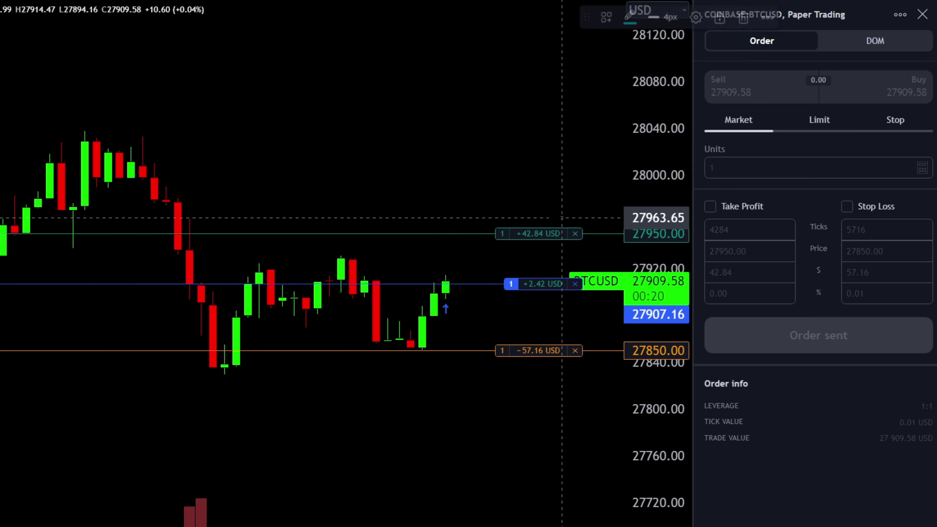
# - Circle the 27950 take-profit and 27850 stop-loss labels with the brush, deleting each drawing
pyautogui.moveTo(494, 217)
pyautogui.mouseDown()
pyautogui.moveTo(599, 220)
pyautogui.moveTo(387, 236)
pyautogui.mouseUp()
pyautogui.moveTo(457, 198); pyautogui.dragTo(558, 217)
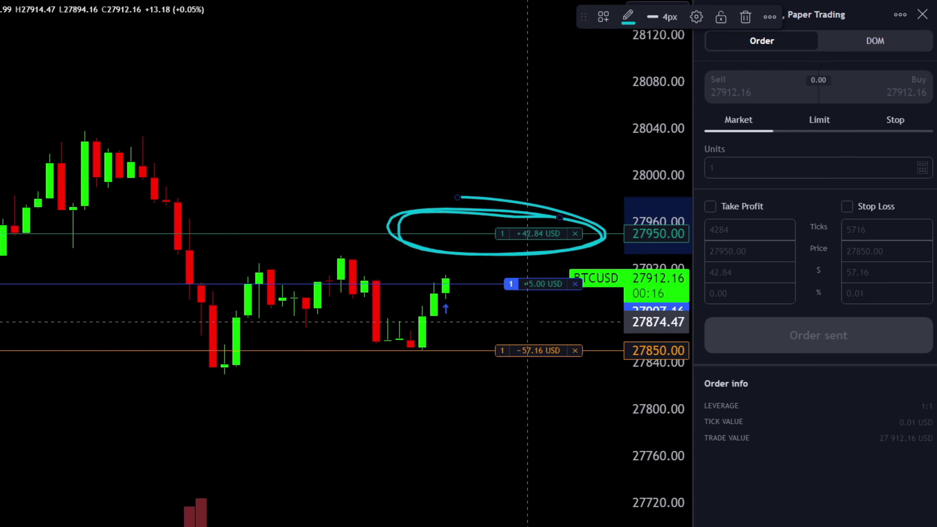
pyautogui.press('Delete')
pyautogui.moveTo(537, 329); pyautogui.dragTo(573, 357)
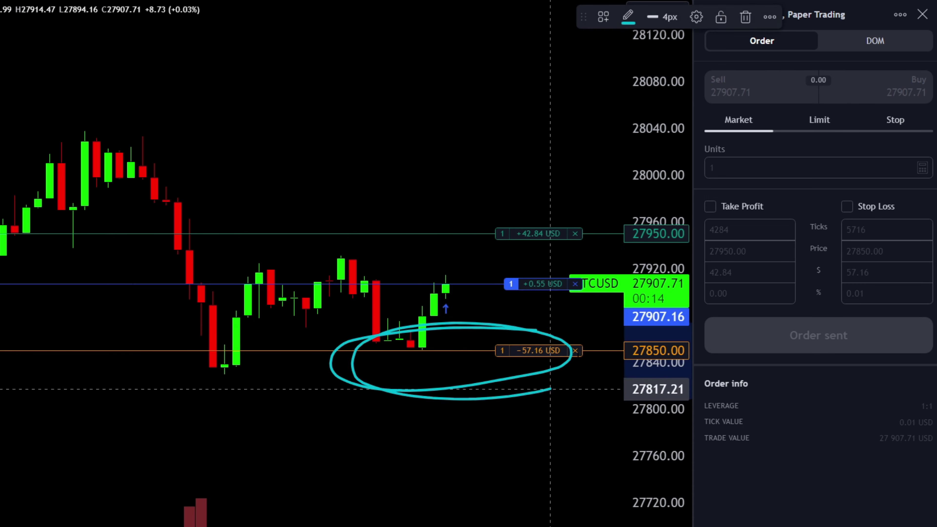
pyautogui.press('Delete')
pyautogui.moveTo(549, 328)
pyautogui.mouseDown()
pyautogui.moveTo(512, 329)
pyautogui.moveTo(535, 324)
pyautogui.mouseUp()
pyautogui.press('Delete')
pyautogui.moveTo(459, 285)
pyautogui.mouseDown()
pyautogui.moveTo(465, 307)
pyautogui.moveTo(448, 386)
pyautogui.moveTo(506, 430)
pyautogui.moveTo(504, 358)
pyautogui.mouseUp()
pyautogui.press('Delete')
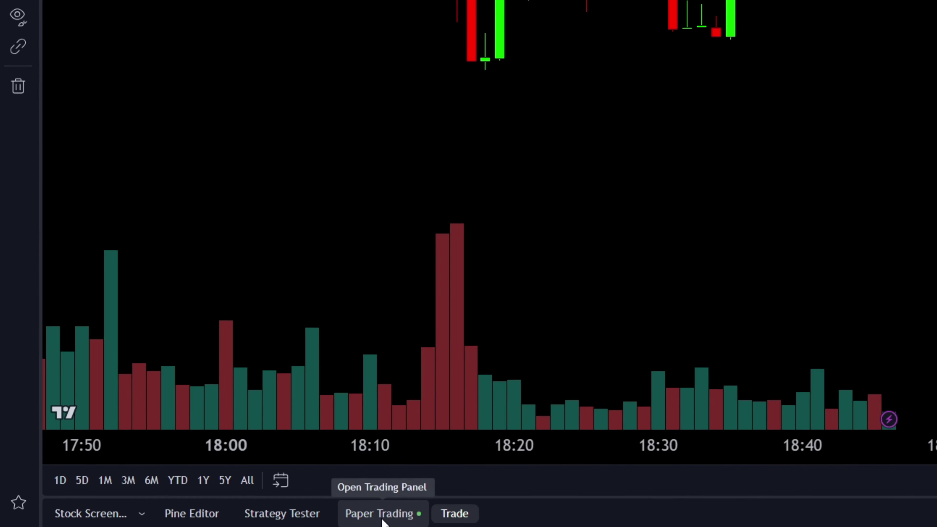
# - Maximize the Paper Trading panel and show its order History with the filled take profit and cancelled stop loss
pyautogui.click(382, 520)
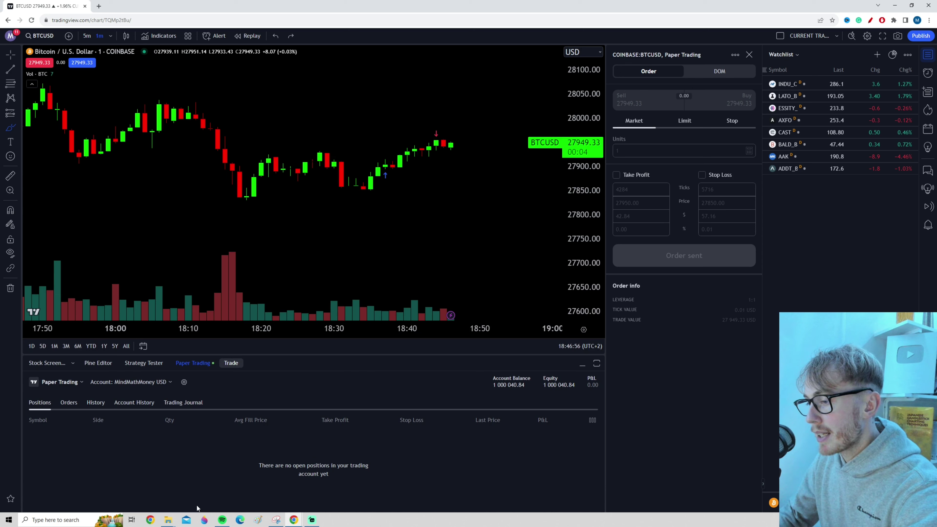
pyautogui.click(596, 363)
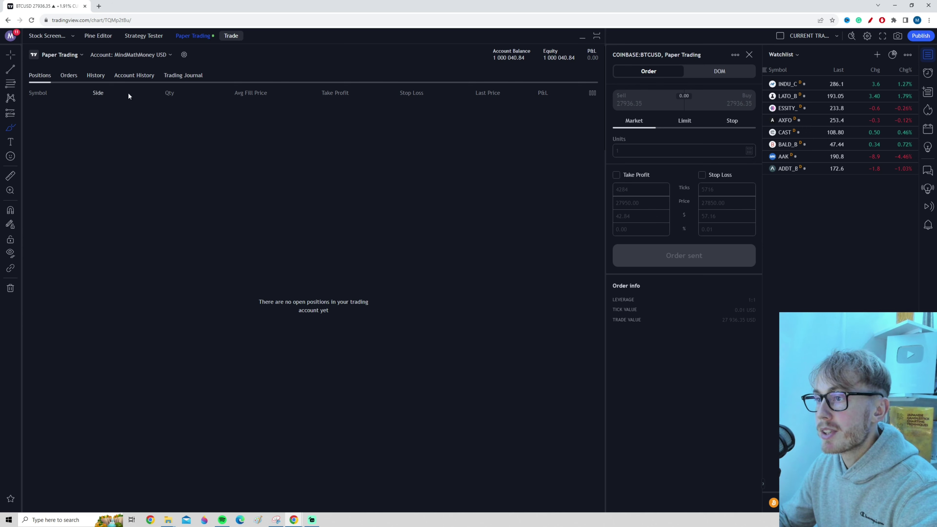
pyautogui.click(94, 76)
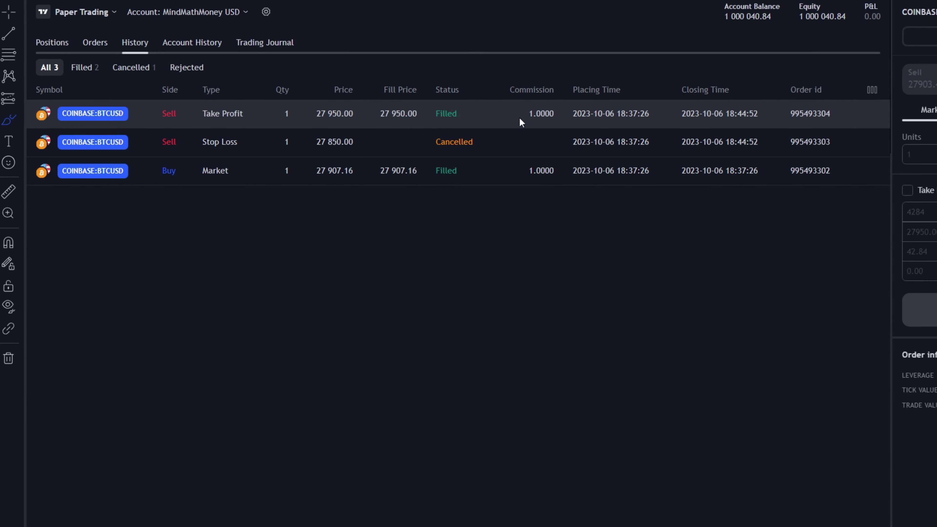
# - Review the commissions charged on the take profit and market buy orders
pyautogui.moveTo(519, 118); pyautogui.dragTo(548, 114)
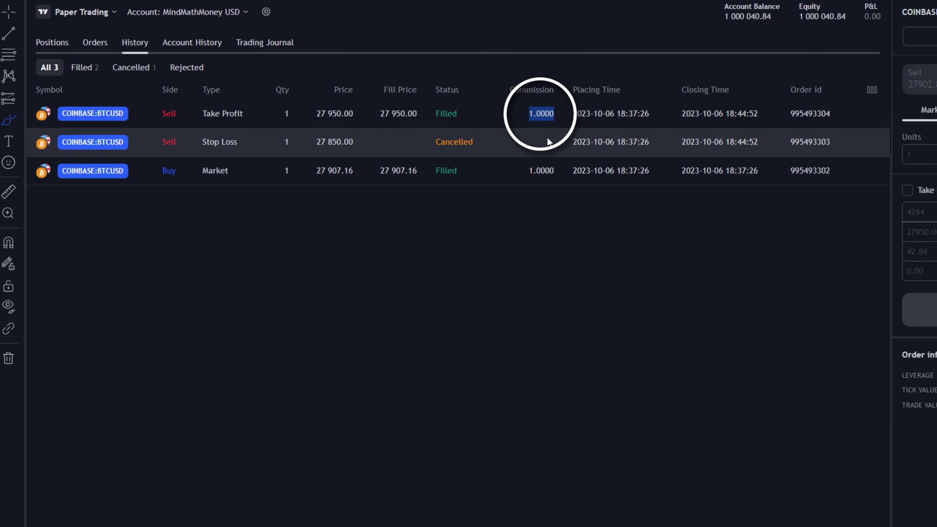
pyautogui.moveTo(524, 170); pyautogui.dragTo(557, 171)
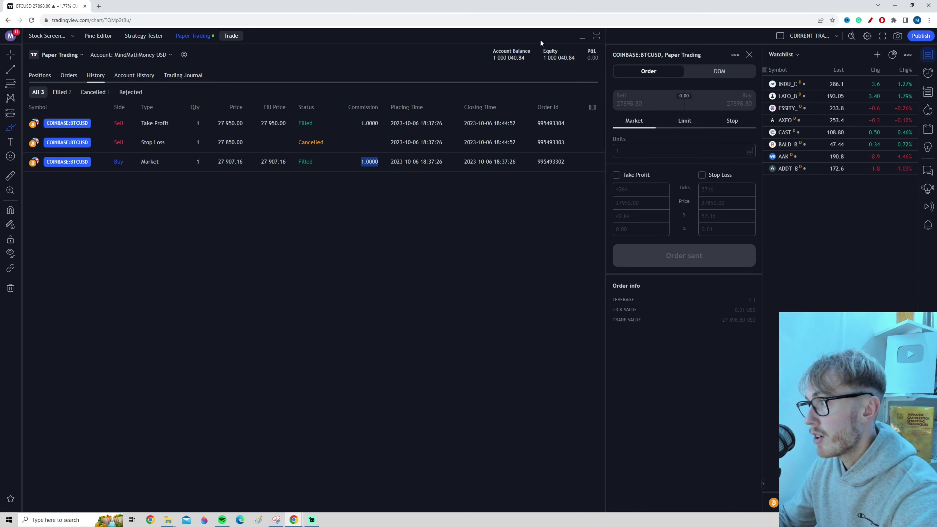
pyautogui.click(69, 75)
pyautogui.click(95, 75)
# - Look through Account History and the Trading Journal, then hide the paper trading panel
pyautogui.click(126, 76)
pyautogui.click(173, 75)
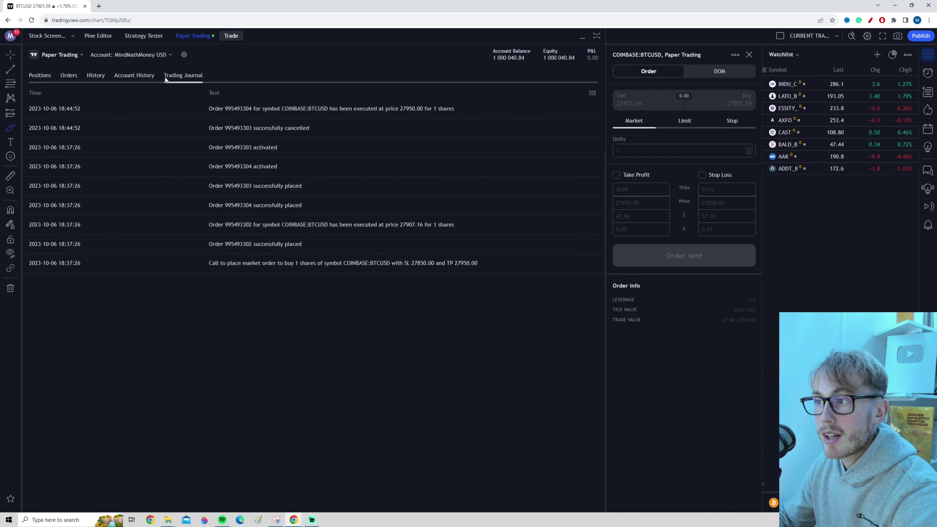
pyautogui.click(133, 79)
pyautogui.click(96, 78)
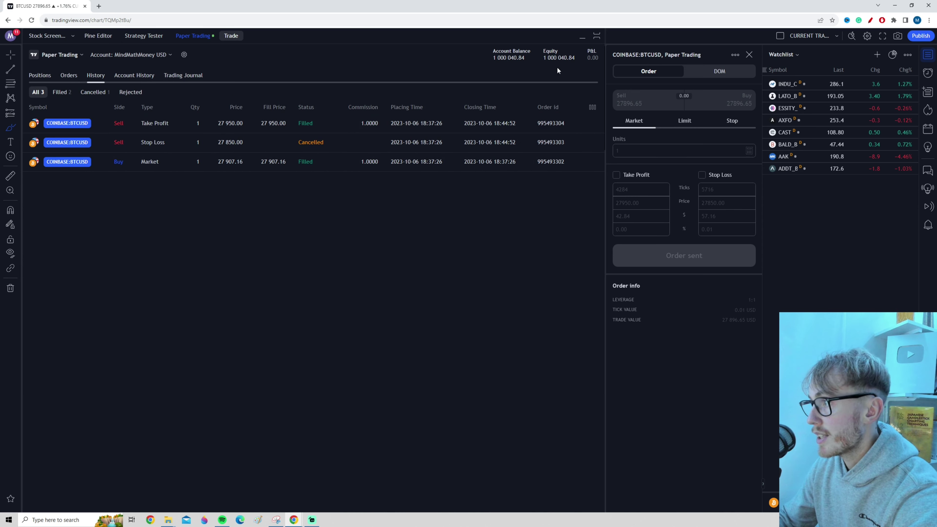
pyautogui.click(582, 37)
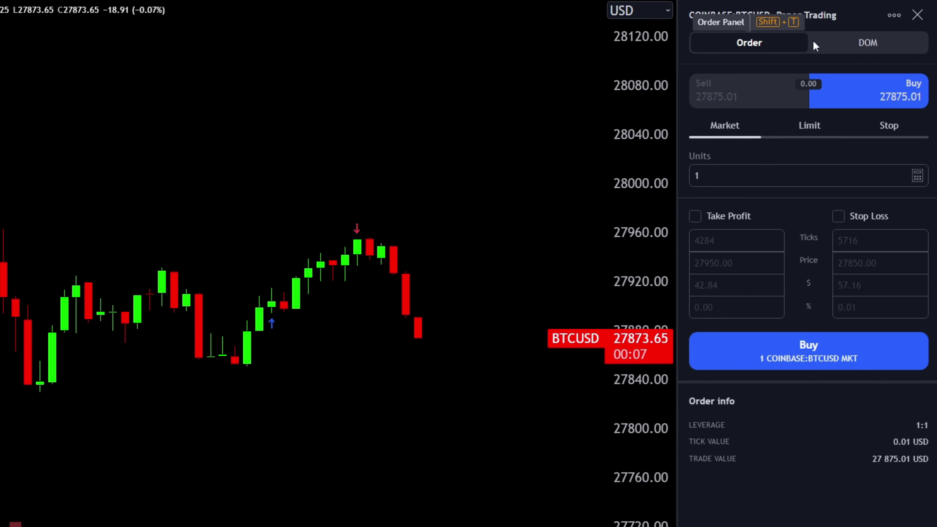
pyautogui.click(861, 46)
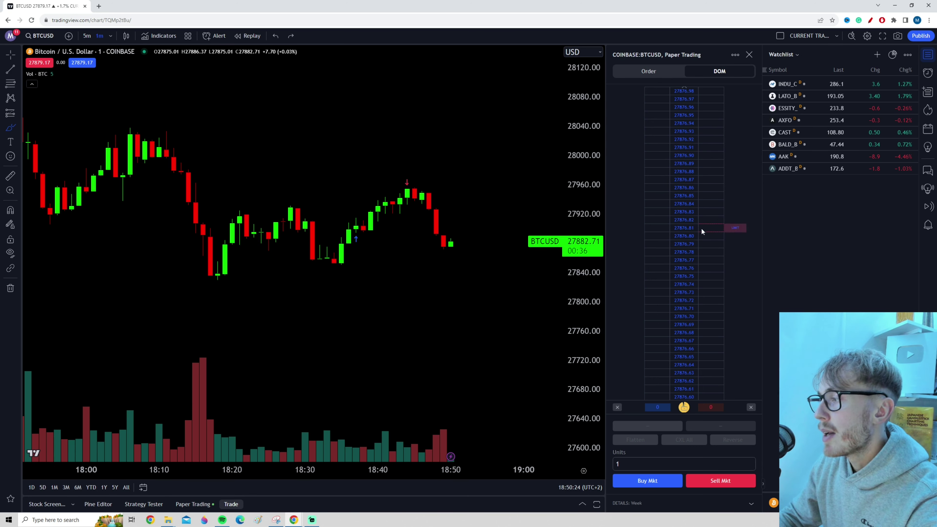
pyautogui.click(654, 73)
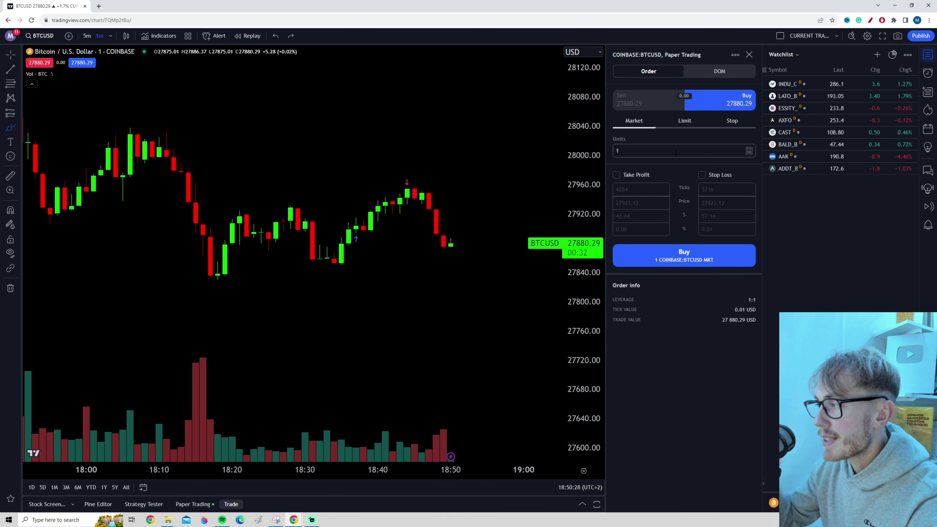